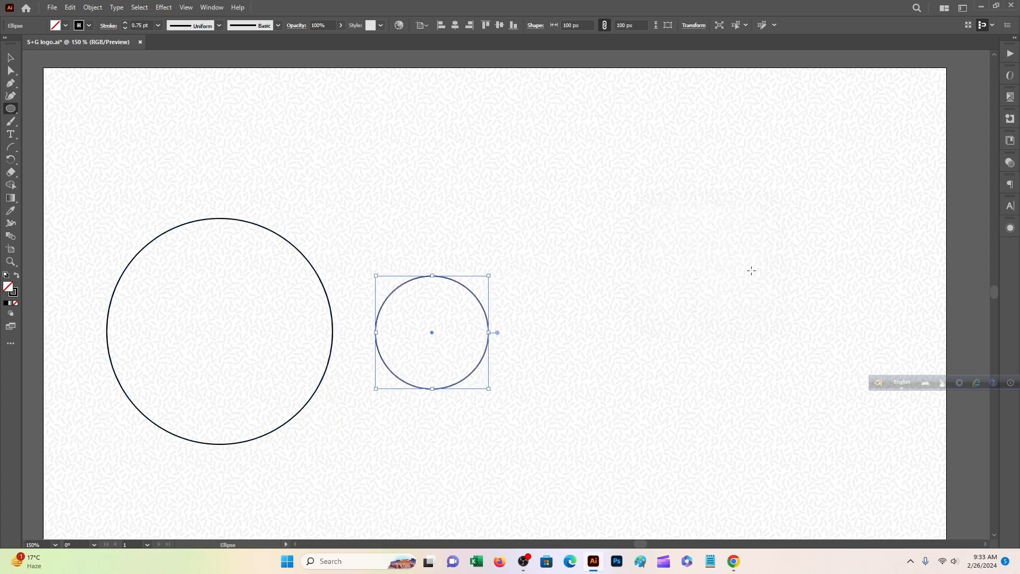
# Add 100 px and 50 px circles, then centre all three circles horizontally and vertically.
pyautogui.click(673, 247)
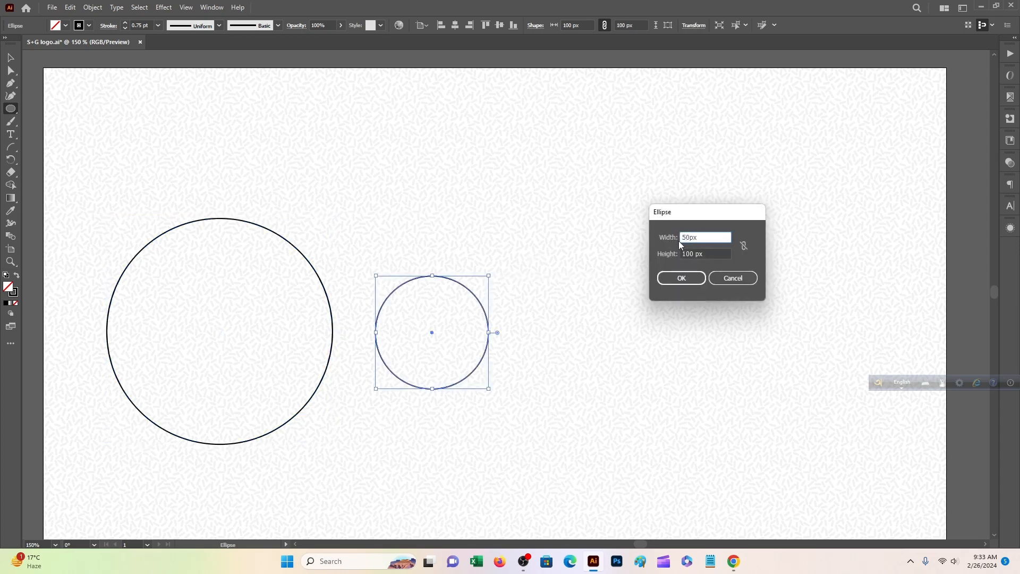
pyautogui.click(681, 278)
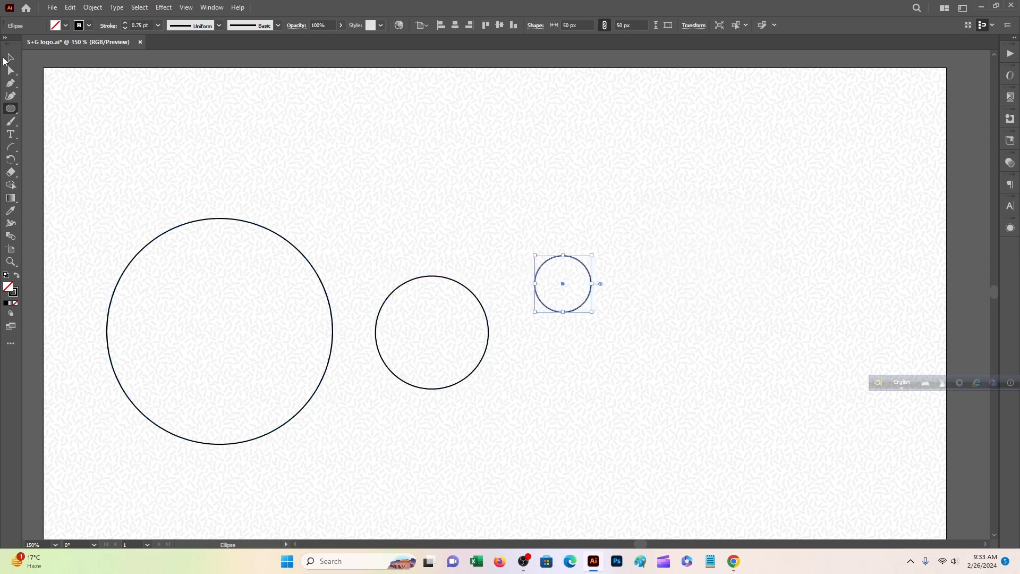
pyautogui.press('v')
pyautogui.hotkey('ctrl', 'a')
pyautogui.click(455, 25)
pyautogui.click(500, 25)
pyautogui.rightClick(430, 255)
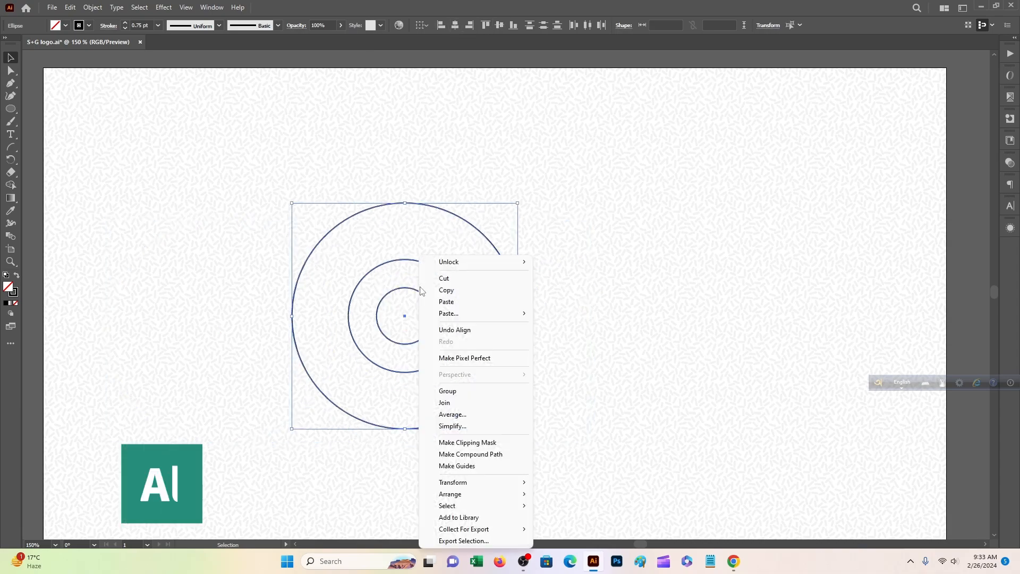
# Group the concentric circles and place an overlapping copy of the group to the right.
pyautogui.click(455, 389)
pyautogui.moveTo(416, 313); pyautogui.dragTo(607, 309)
pyautogui.click(461, 173)
pyautogui.hotkey('ctrl', 'a')
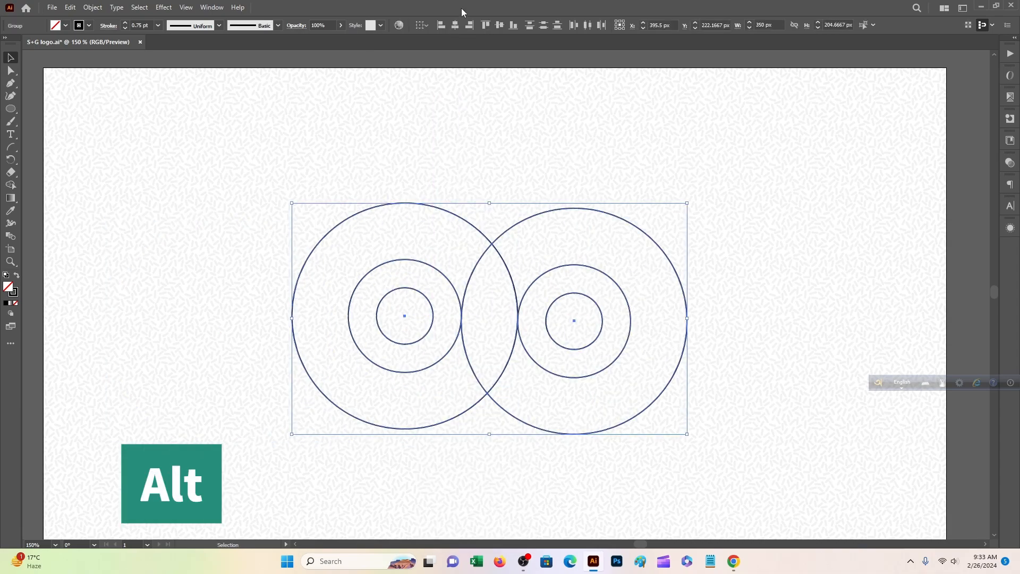
pyautogui.click(486, 24)
pyautogui.scroll(-1, 530, 162)
pyautogui.click(486, 259)
pyautogui.scroll(4, 526, 241)
# Align the two circle sets along their tops and group them together.
pyautogui.scroll(-3, 526, 242)
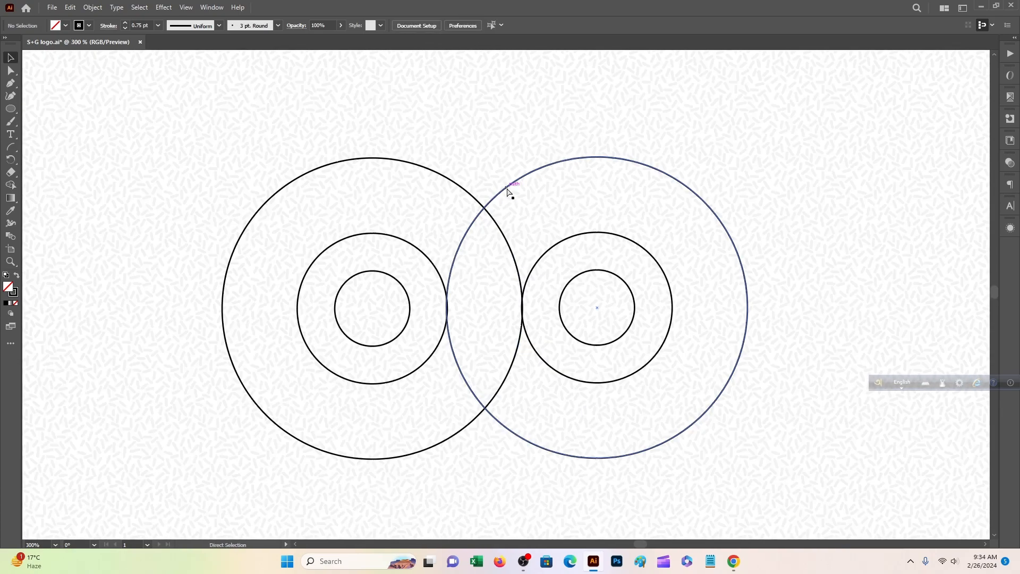
pyautogui.moveTo(344, 134); pyautogui.dragTo(654, 277)
pyautogui.click(488, 24)
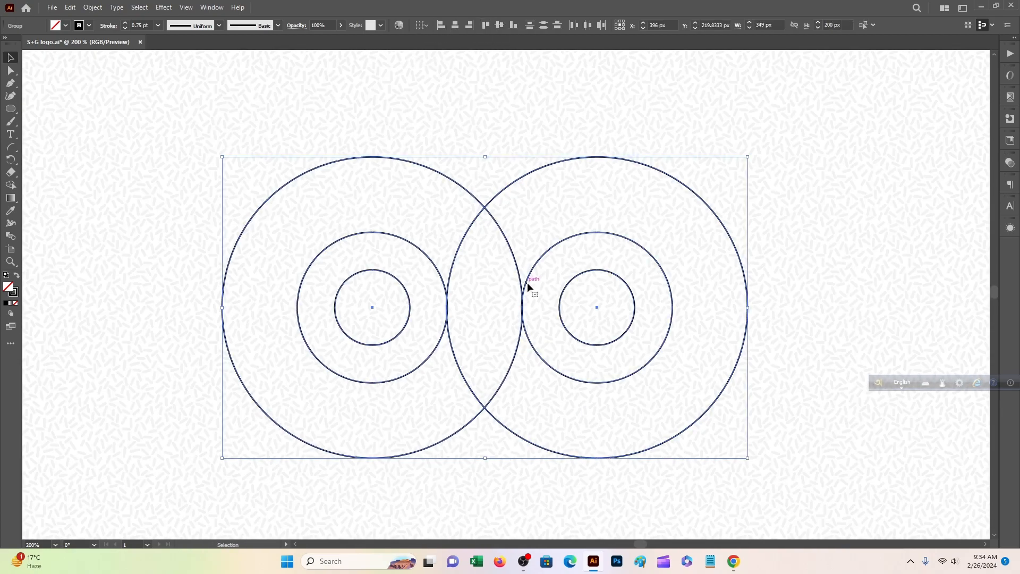
pyautogui.rightClick(527, 336)
pyautogui.click(558, 437)
# Copy the circle pair downward and align the two rows by their left edges.
pyautogui.scroll(-3, 520, 224)
pyautogui.moveTo(524, 217); pyautogui.dragTo(536, 404)
pyautogui.moveTo(217, 137); pyautogui.dragTo(406, 338)
pyautogui.click(439, 26)
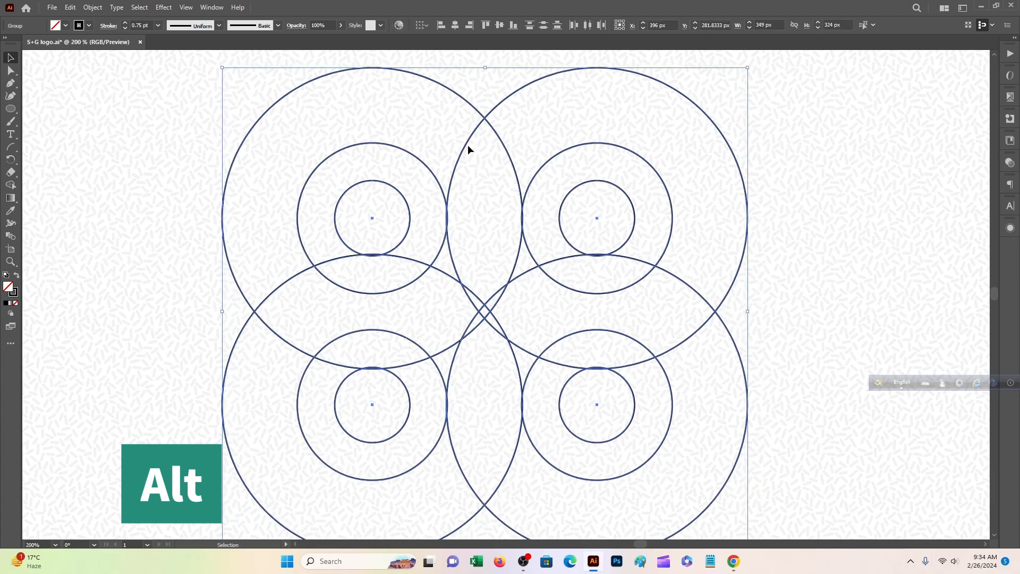
pyautogui.scroll(3, 469, 146)
pyautogui.click(429, 116)
pyautogui.scroll(-3, 441, 159)
# Nudge the lower circle row into place and re-align the left edges of both rows.
pyautogui.press('a')
pyautogui.hotkey('ctrl', '+')
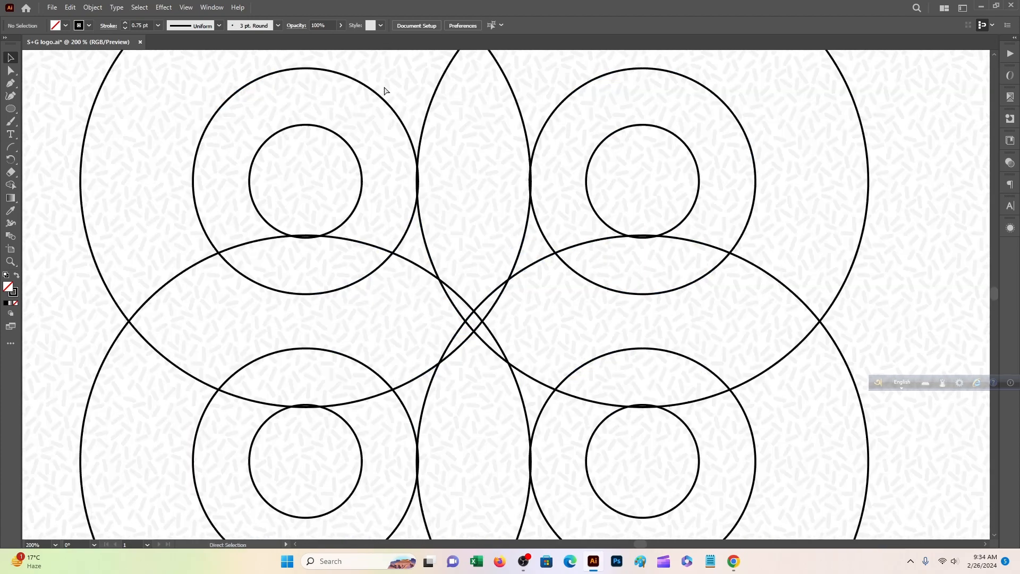
pyautogui.hotkey('ctrl', '+')
pyautogui.hotkey('ctrl', '+')
pyautogui.moveTo(537, 260); pyautogui.dragTo(536, 254)
pyautogui.scroll(1, 623, 273)
pyautogui.hotkey('ctrl', '-')
pyautogui.hotkey('ctrl', '-')
pyautogui.moveTo(496, 180); pyautogui.dragTo(514, 209)
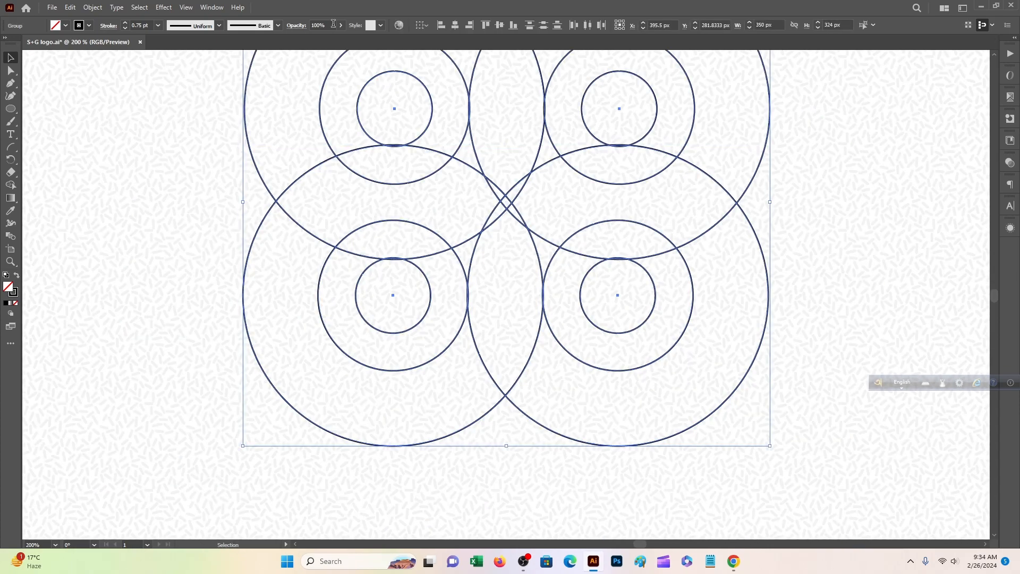
pyautogui.click(441, 25)
pyautogui.scroll(2, 651, 196)
pyautogui.hotkey('ctrl', '-')
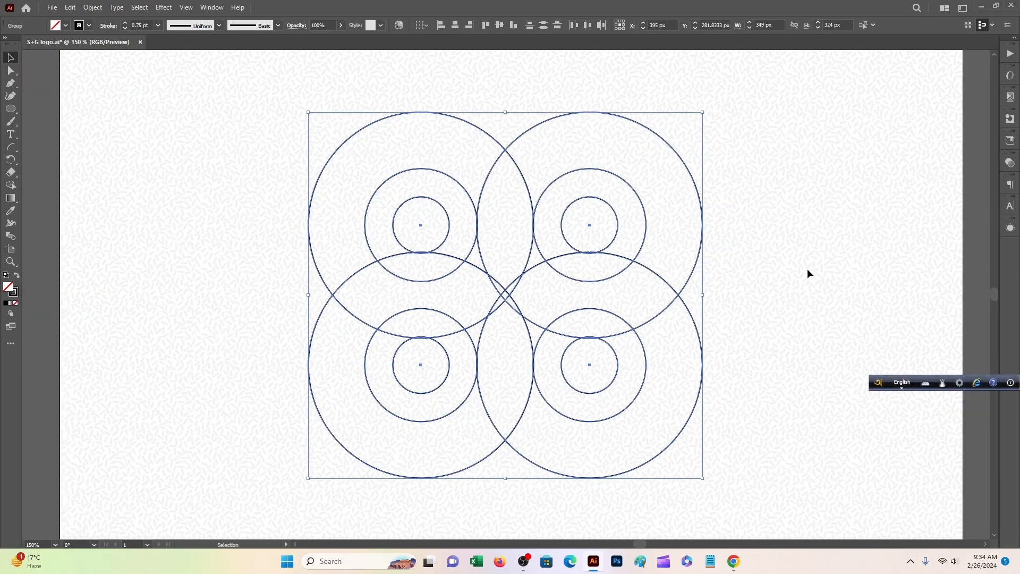
pyautogui.click(807, 270)
pyautogui.scroll(1, 458, 270)
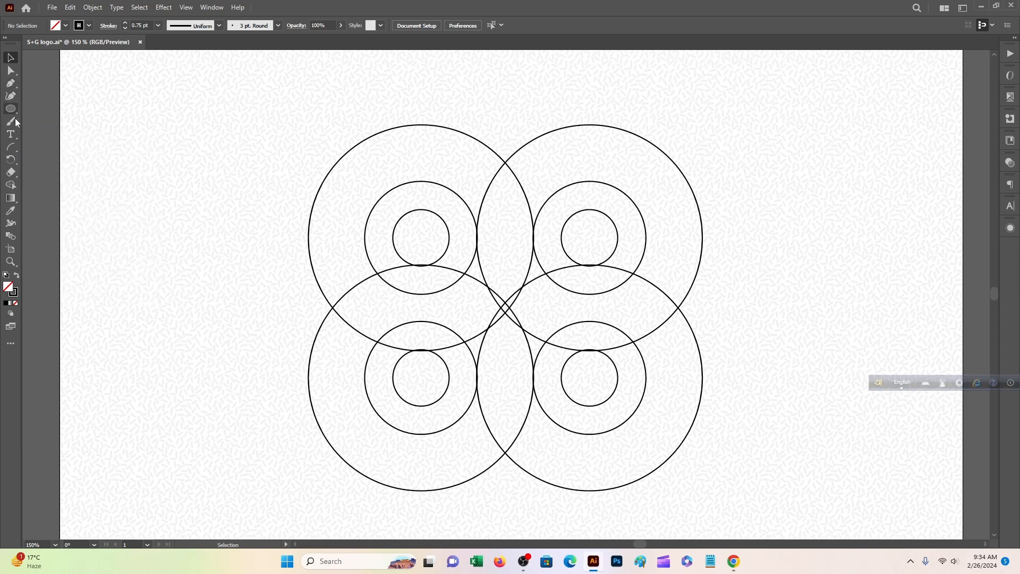
# Draw one vertical line beside the circles and adjust its top and bottom ends.
pyautogui.moveTo(10, 111); pyautogui.dragTo(58, 185)
pyautogui.moveTo(709, 449); pyautogui.dragTo(705, 505)
pyautogui.hotkey('ctrl', '+')
pyautogui.hotkey('ctrl', '+')
pyautogui.scroll(11, 531, 58)
pyautogui.moveTo(501, 122)
pyautogui.mouseDown()
pyautogui.moveTo(508, 85)
pyautogui.moveTo(510, 140)
pyautogui.moveTo(495, 136)
pyautogui.moveTo(505, 54)
pyautogui.moveTo(508, 107)
pyautogui.mouseUp()
pyautogui.scroll(-6, 586, 290)
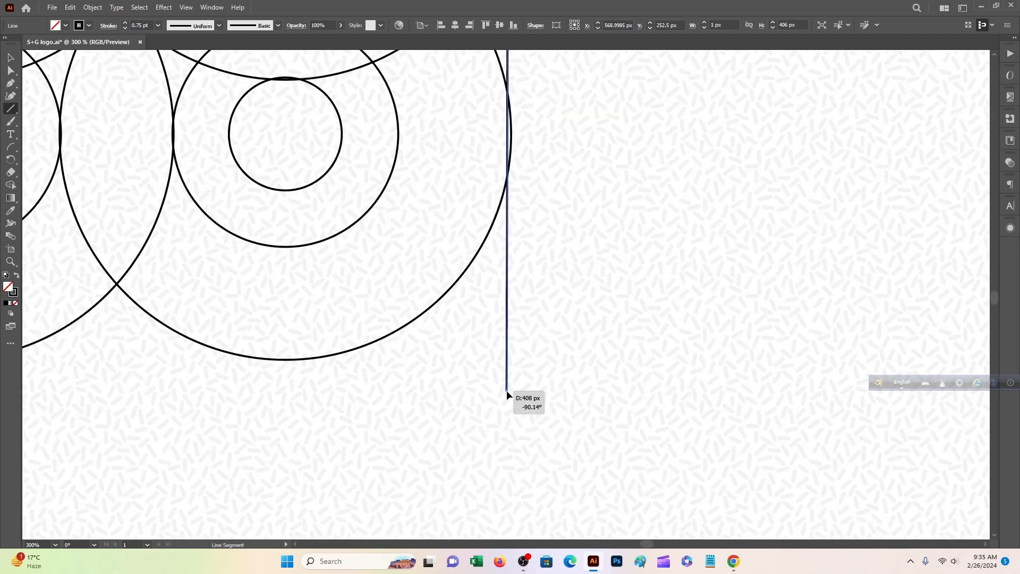
pyautogui.moveTo(505, 390); pyautogui.dragTo(506, 401)
pyautogui.hotkey('ctrl', '0')
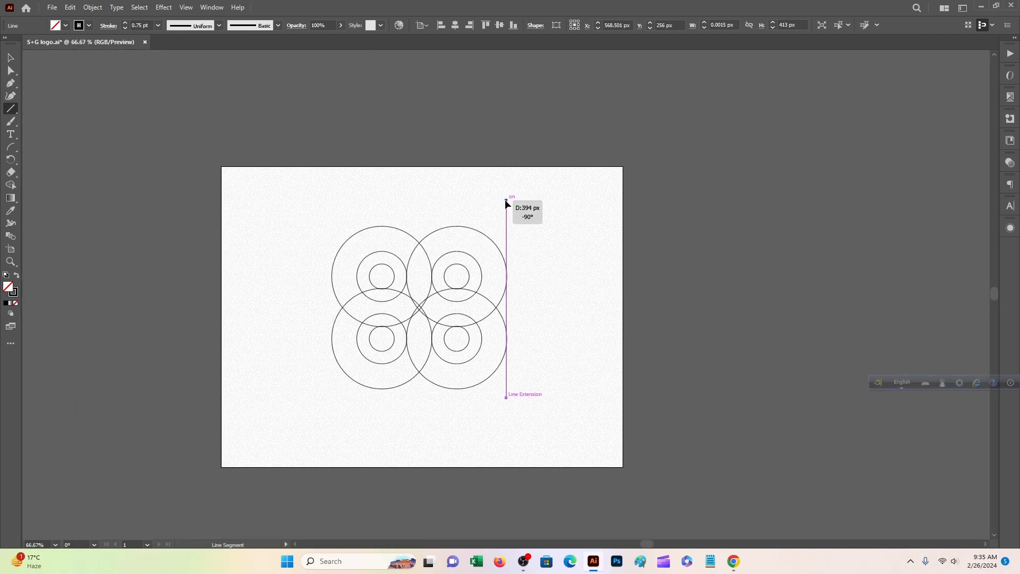
pyautogui.moveTo(506, 200); pyautogui.dragTo(506, 205)
pyautogui.moveTo(506, 398); pyautogui.dragTo(506, 404)
pyautogui.hotkey('ctrl', '=')
pyautogui.hotkey('ctrl', '=')
pyautogui.moveTo(482, 260); pyautogui.dragTo(630, 255)
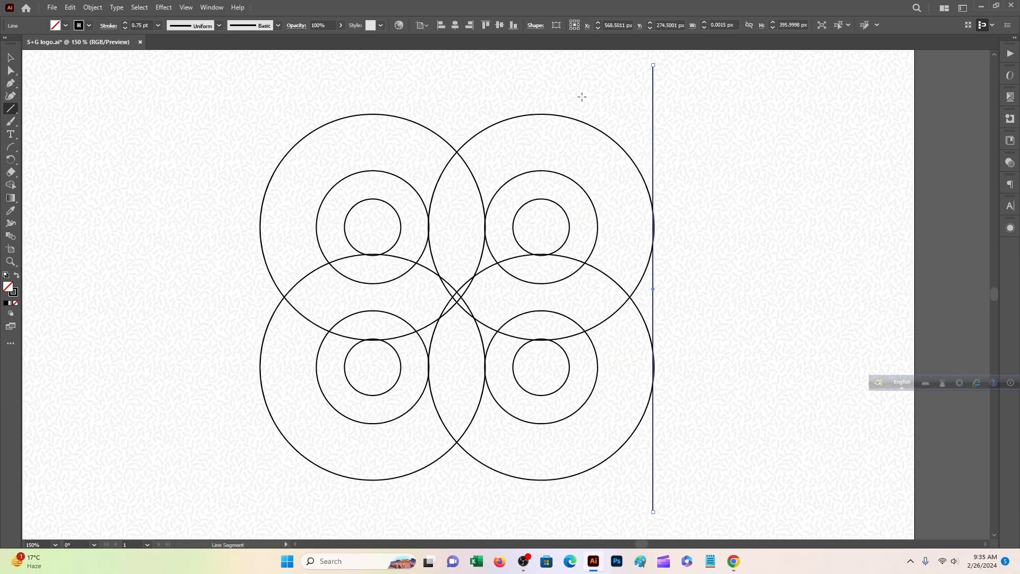
# Place copies of the vertical line leftward across the circle grid.
pyautogui.press('v')
pyautogui.moveTo(653, 175); pyautogui.dragTo(597, 174)
pyautogui.moveTo(598, 113); pyautogui.dragTo(484, 110)
pyautogui.moveTo(484, 110); pyautogui.dragTo(401, 117)
pyautogui.click(426, 114)
pyautogui.moveTo(401, 117); pyautogui.dragTo(345, 110)
pyautogui.moveTo(345, 109); pyautogui.dragTo(316, 111)
pyautogui.moveTo(317, 111); pyautogui.dragTo(260, 110)
# Snap each vertical line so it touches a circle's edge.
pyautogui.scroll(3, 341, 106)
pyautogui.hotkey('ctrl', '+')
pyautogui.moveTo(892, 410); pyautogui.dragTo(334, 210)
pyautogui.moveTo(508, 198); pyautogui.dragTo(508, 449)
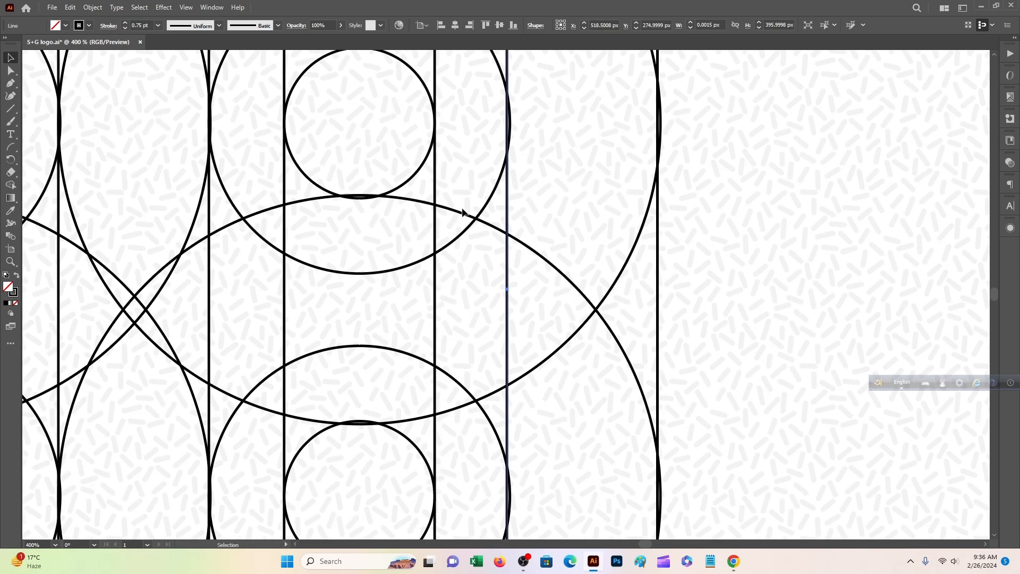
pyautogui.moveTo(464, 212); pyautogui.dragTo(495, 332)
pyautogui.moveTo(465, 196); pyautogui.dragTo(461, 199)
pyautogui.moveTo(480, 200); pyautogui.dragTo(675, 217)
pyautogui.moveTo(509, 186); pyautogui.dragTo(512, 191)
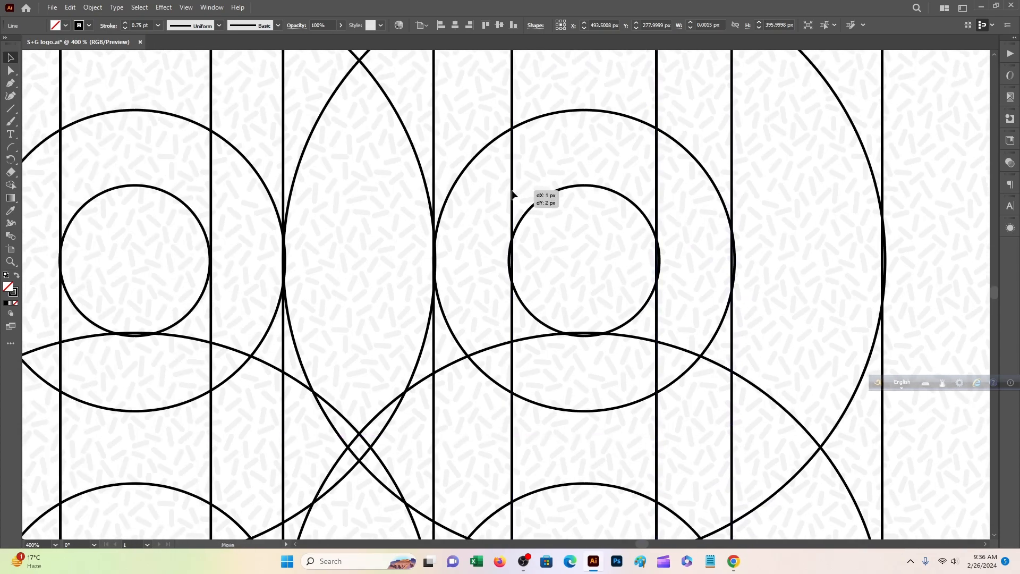
pyautogui.moveTo(438, 180); pyautogui.dragTo(437, 181)
pyautogui.moveTo(286, 157); pyautogui.dragTo(601, 214)
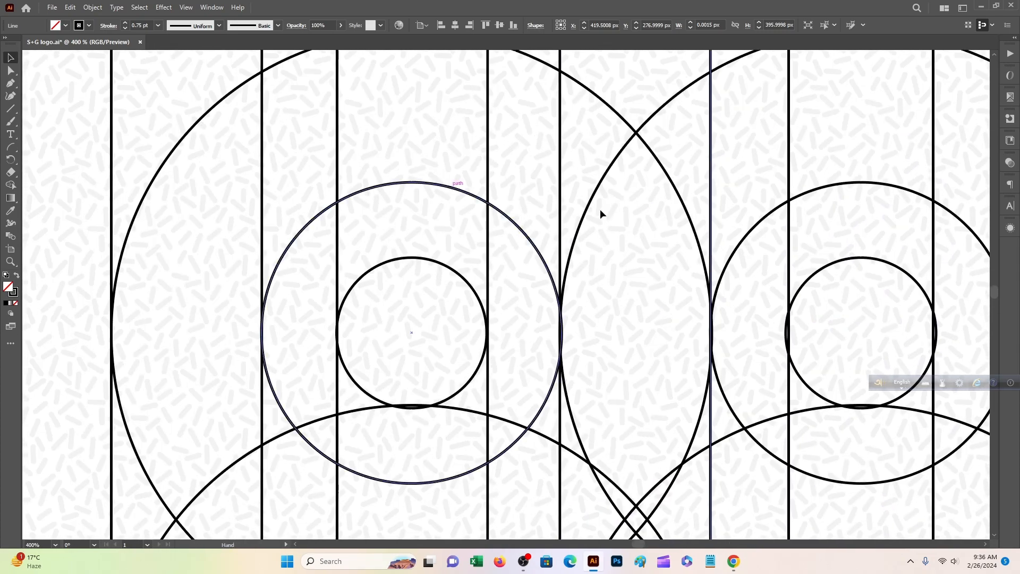
pyautogui.click(483, 191)
pyautogui.moveTo(339, 157); pyautogui.dragTo(338, 161)
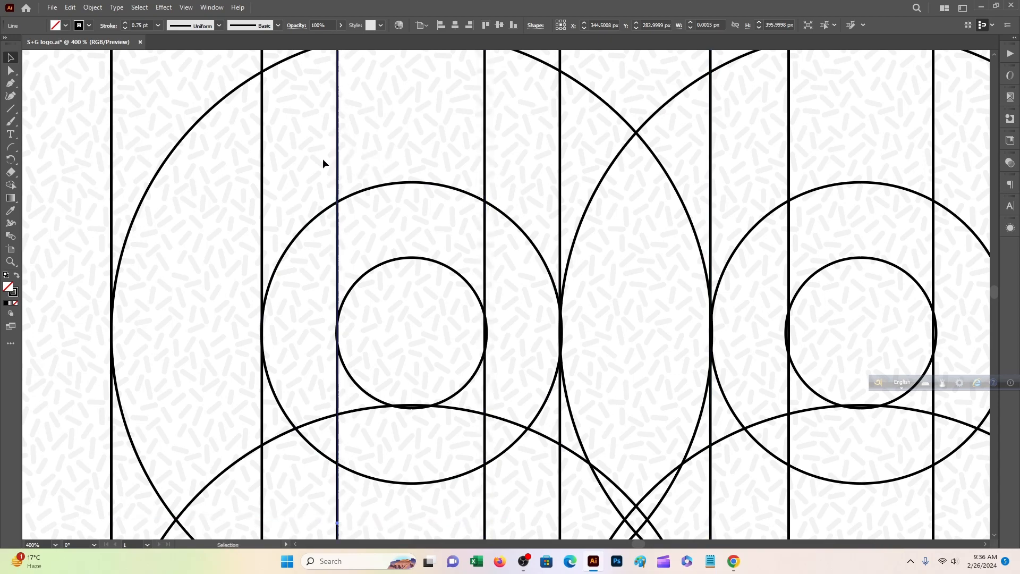
pyautogui.moveTo(263, 175); pyautogui.dragTo(265, 175)
pyautogui.click(262, 146)
# Zoom out to view the whole circle grid with its vertical lines.
pyautogui.moveTo(111, 191); pyautogui.dragTo(119, 201)
pyautogui.scroll(-3, 220, 251)
pyautogui.hotkey('ctrl', '-')
pyautogui.hotkey('ctrl', '-')
pyautogui.hotkey('ctrl', '-')
pyautogui.scroll(-3, 553, 517)
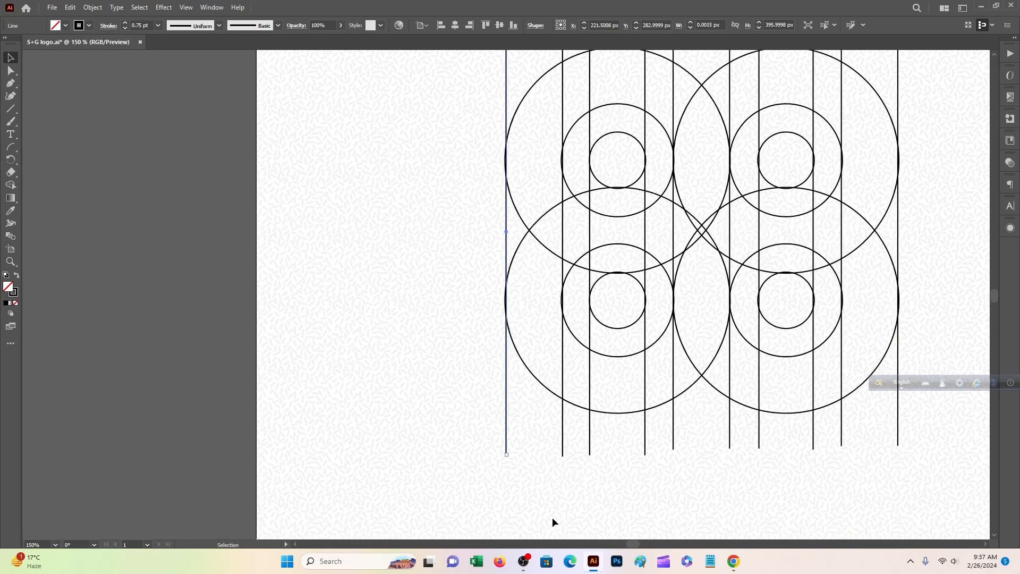
pyautogui.moveTo(685, 442); pyautogui.dragTo(345, 422)
pyautogui.scroll(5, 589, 137)
# Paste copies of three vertical lines, rotate them horizontal, and move them onto the circles.
pyautogui.scroll(1, 591, 140)
pyautogui.moveTo(590, 135); pyautogui.dragTo(463, 115)
pyautogui.rightClick(557, 113)
pyautogui.click(573, 170)
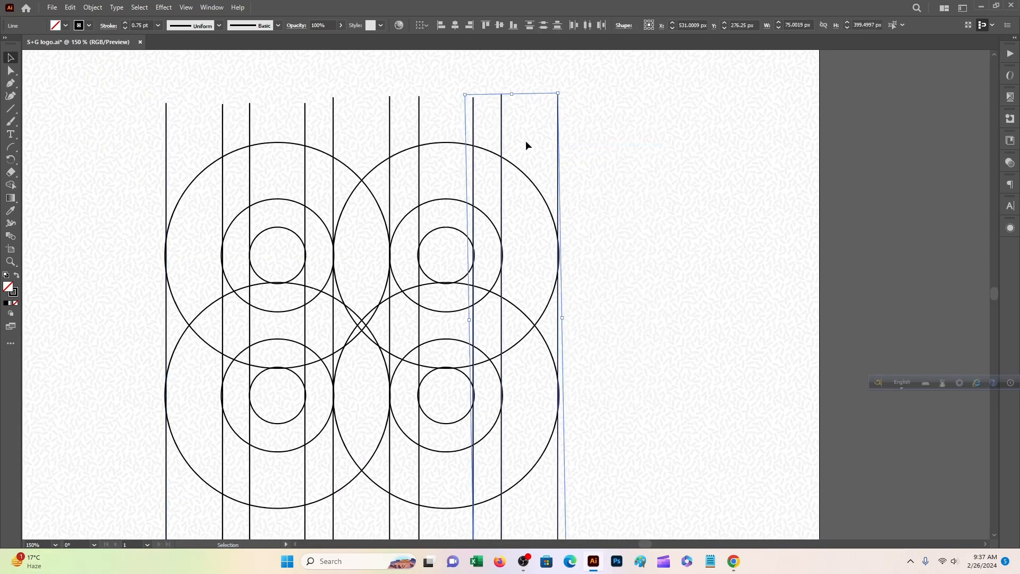
pyautogui.rightClick(526, 142)
pyautogui.moveTo(553, 210)
pyautogui.click(651, 222)
pyautogui.moveTo(566, 92); pyautogui.dragTo(664, 349)
pyautogui.moveTo(528, 305); pyautogui.dragTo(389, 454)
pyautogui.scroll(-3, 394, 451)
pyautogui.hscroll(-1, 510, 372)
pyautogui.moveTo(402, 335); pyautogui.dragTo(395, 223)
pyautogui.hotkey('ctrl', 'shift', 'a')
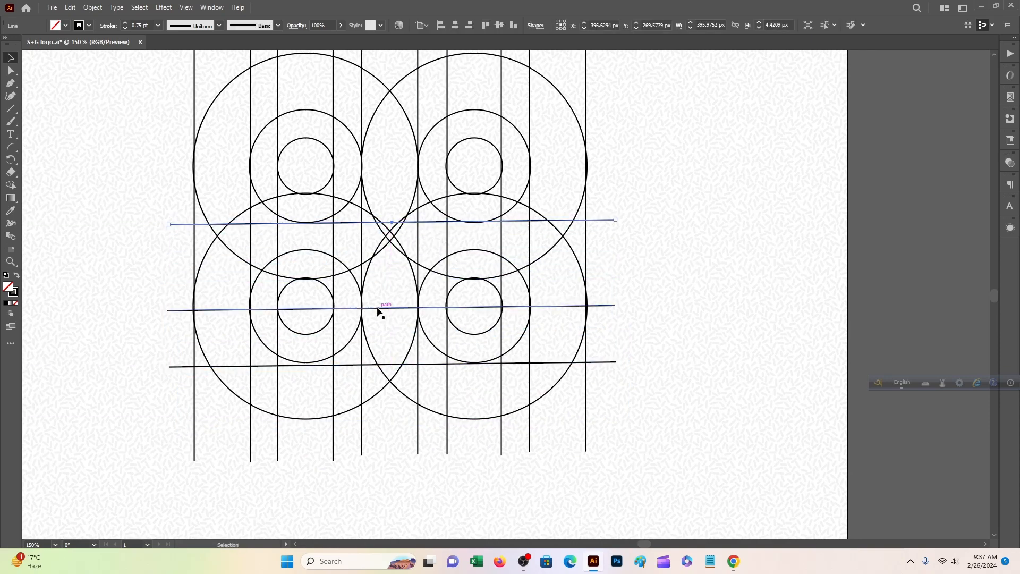
# Raise the horizontal lines to circle edges and lift the top line's left end level.
pyautogui.moveTo(379, 312); pyautogui.dragTo(383, 255)
pyautogui.moveTo(365, 365); pyautogui.dragTo(371, 283)
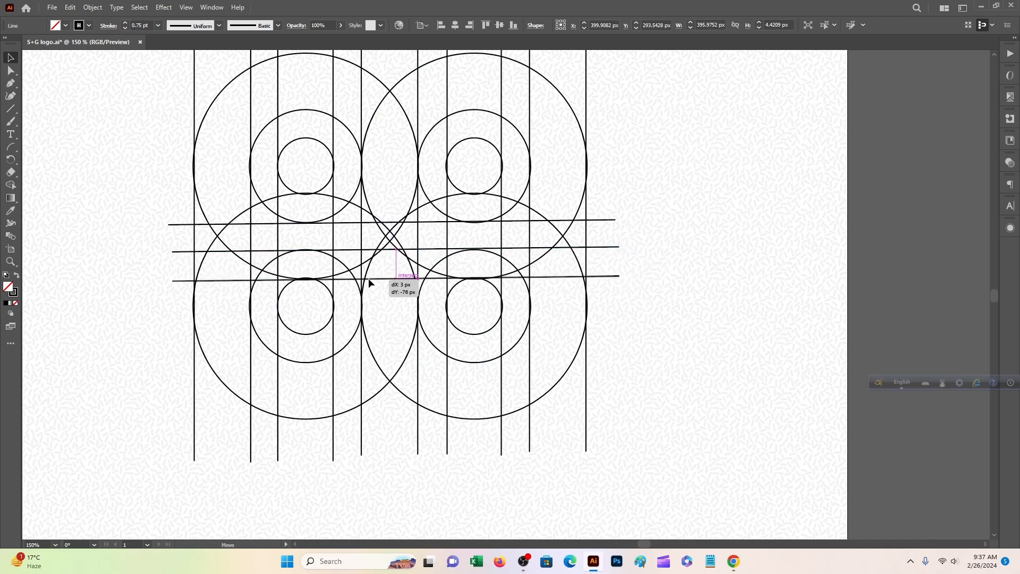
pyautogui.scroll(3, 377, 277)
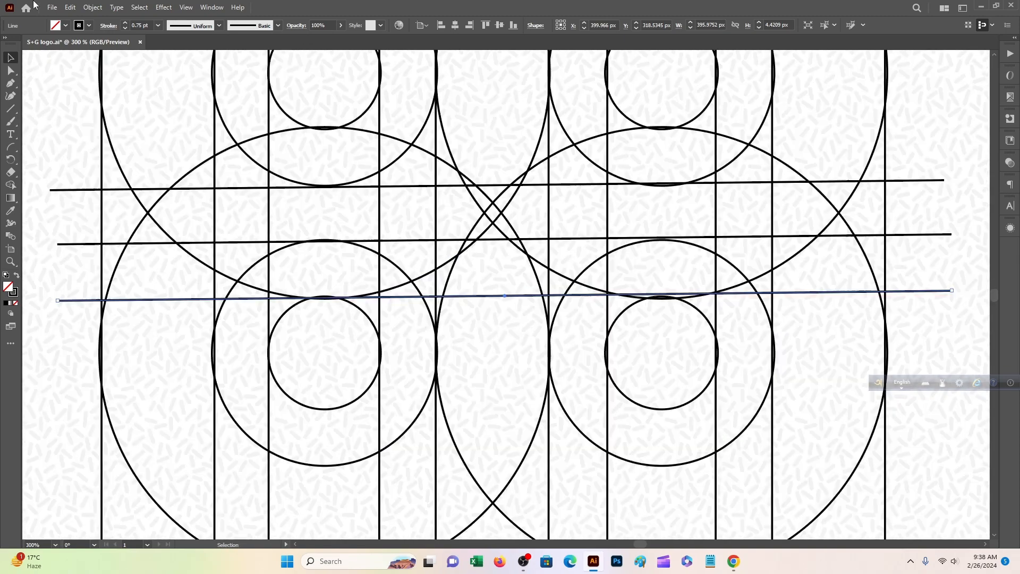
pyautogui.click(487, 149)
pyautogui.moveTo(250, 171); pyautogui.dragTo(347, 215)
pyautogui.moveTo(144, 226); pyautogui.dragTo(419, 257)
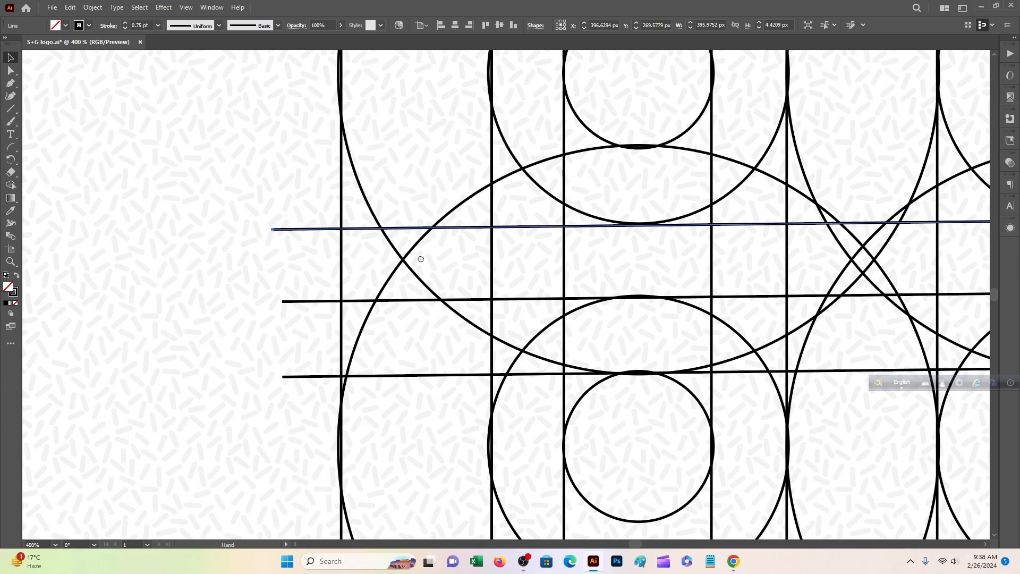
pyautogui.moveTo(273, 229); pyautogui.dragTo(277, 224)
pyautogui.moveTo(605, 320); pyautogui.dragTo(269, 212)
pyautogui.moveTo(898, 197); pyautogui.dragTo(492, 199)
# Level the second and third horizontal lines by adjusting their ends.
pyautogui.click(727, 180)
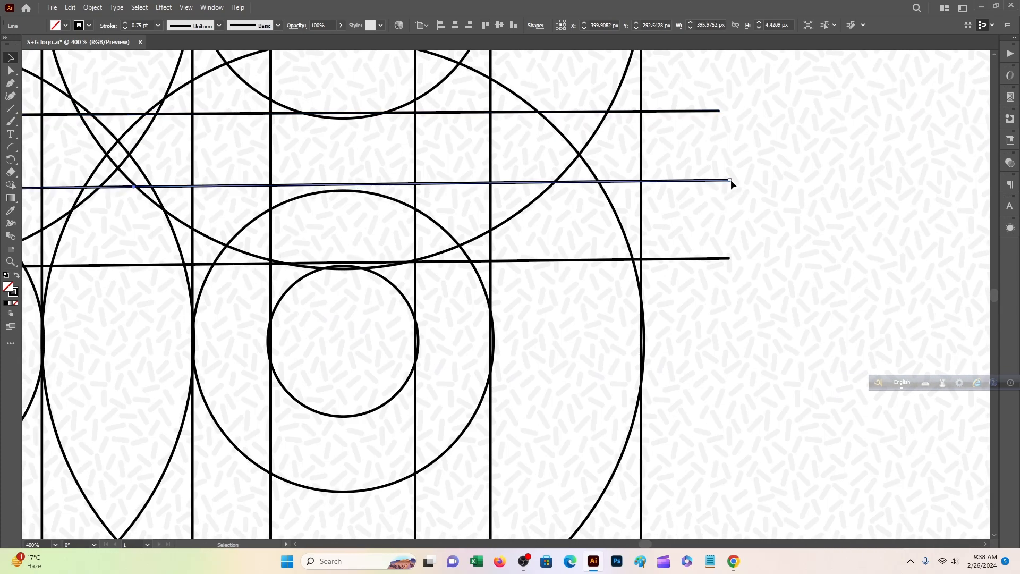
pyautogui.moveTo(729, 179); pyautogui.dragTo(728, 192)
pyautogui.moveTo(547, 289); pyautogui.dragTo(638, 219)
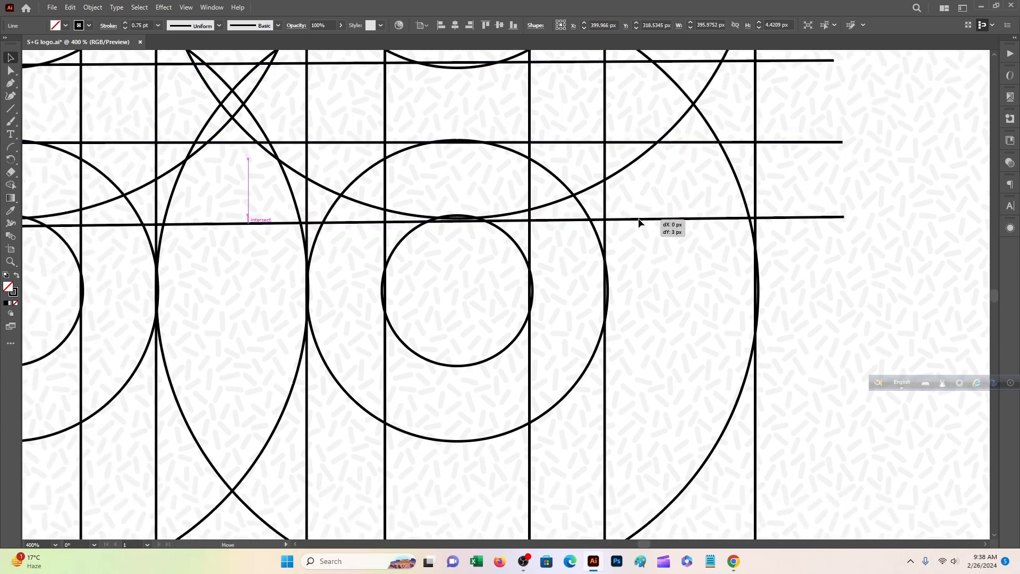
pyautogui.moveTo(541, 240); pyautogui.dragTo(883, 244)
pyautogui.moveTo(160, 228); pyautogui.dragTo(496, 269)
pyautogui.moveTo(330, 271); pyautogui.dragTo(334, 263)
# Copy a horizontal line down across the lower circles and level its left end.
pyautogui.hotkey('ctrl', '-')
pyautogui.hotkey('ctrl', '-')
pyautogui.hotkey('ctrl', '-')
pyautogui.scroll(4, 383, 376)
pyautogui.moveTo(251, 102); pyautogui.dragTo(648, 472)
pyautogui.scroll(-3, 648, 480)
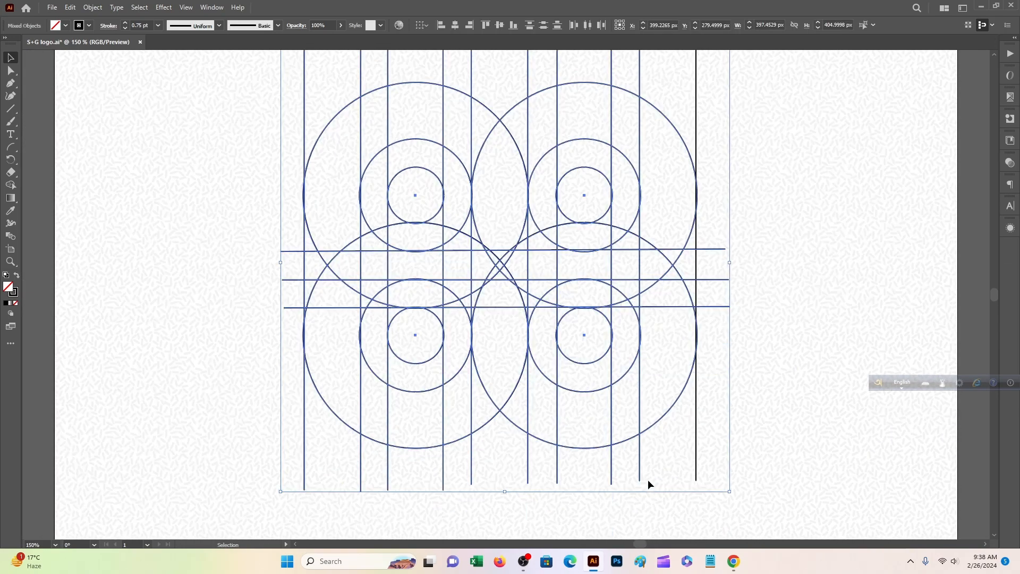
pyautogui.moveTo(758, 462); pyautogui.dragTo(676, 456)
pyautogui.click(412, 308)
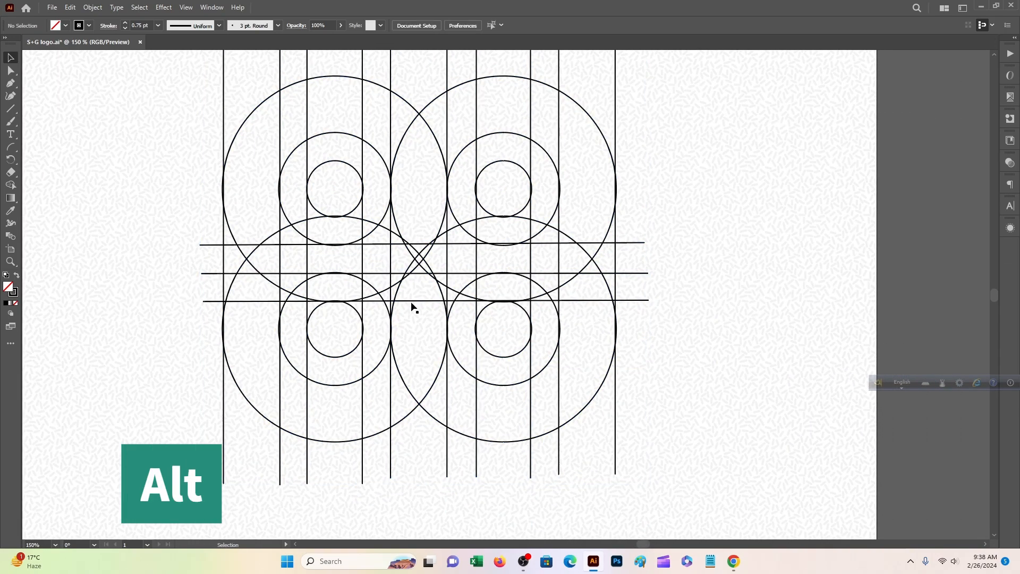
pyautogui.moveTo(416, 302); pyautogui.dragTo(414, 386)
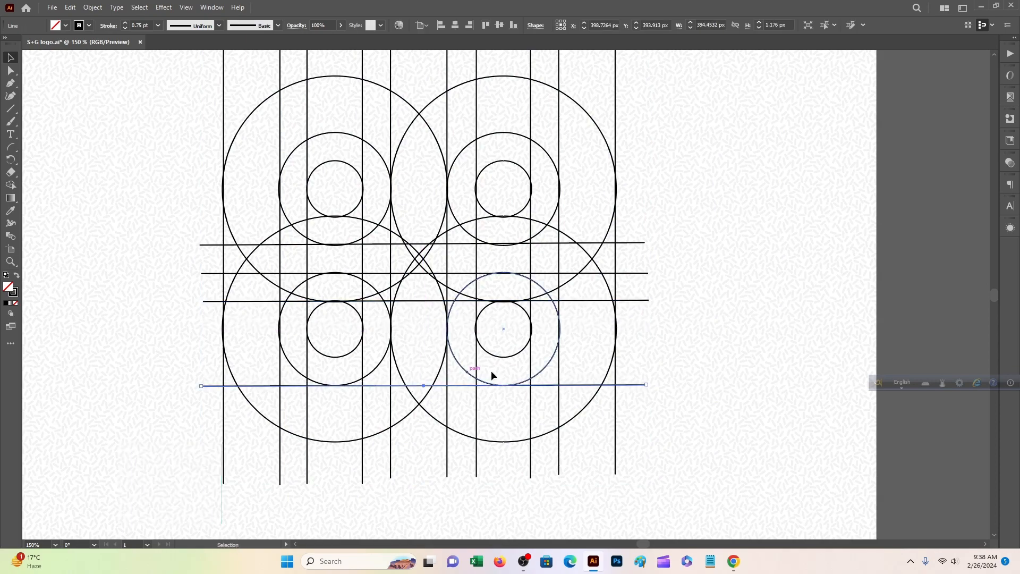
pyautogui.hotkey('ctrl', '+')
pyautogui.hotkey('ctrl', '+')
pyautogui.moveTo(62, 294); pyautogui.dragTo(63, 290)
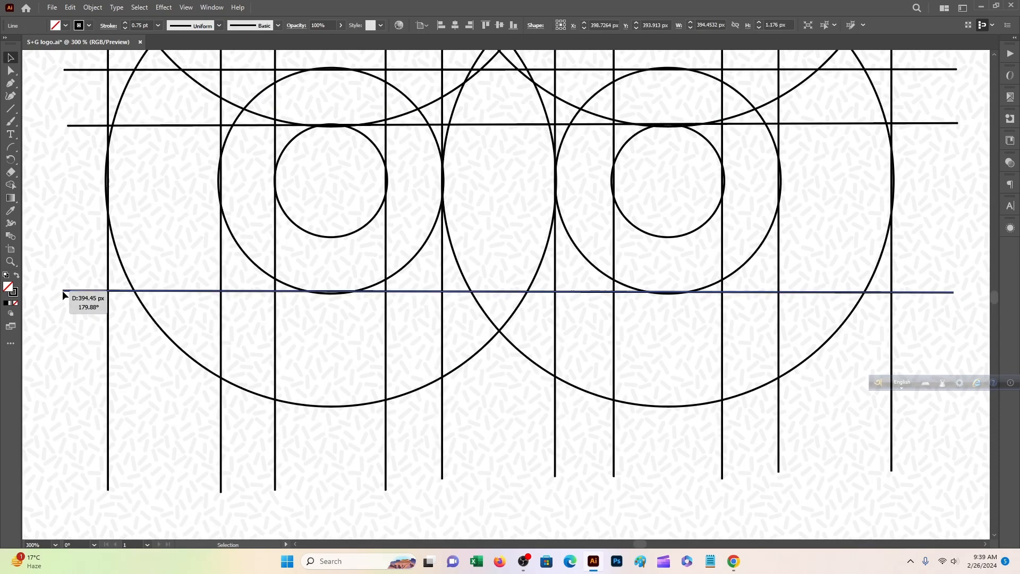
pyautogui.moveTo(953, 298); pyautogui.dragTo(588, 241)
pyautogui.hotkey('ctrl', '1')
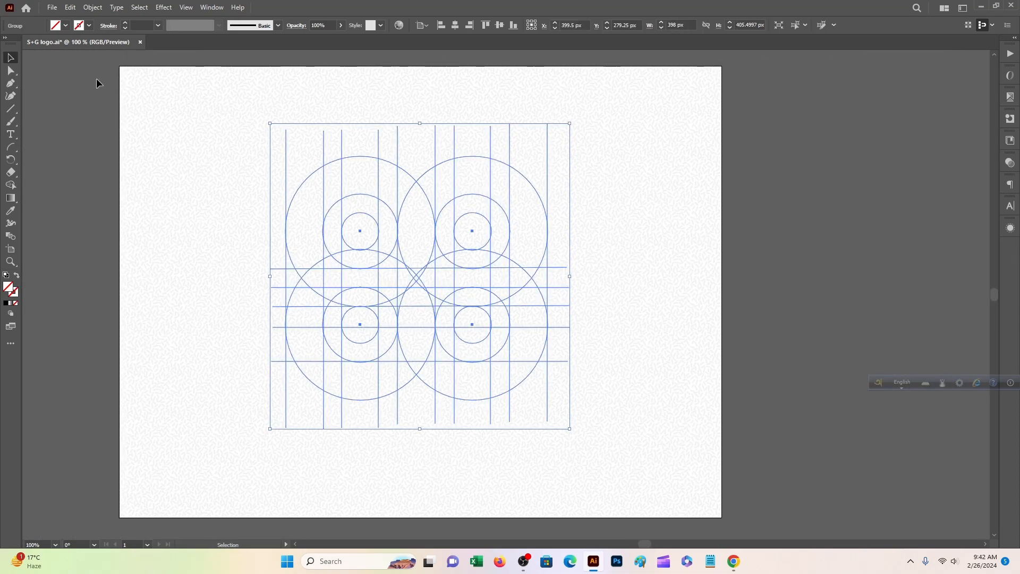
# Set the construction grid's stroke to black at 0.75 pt weight.
pyautogui.click(58, 29)
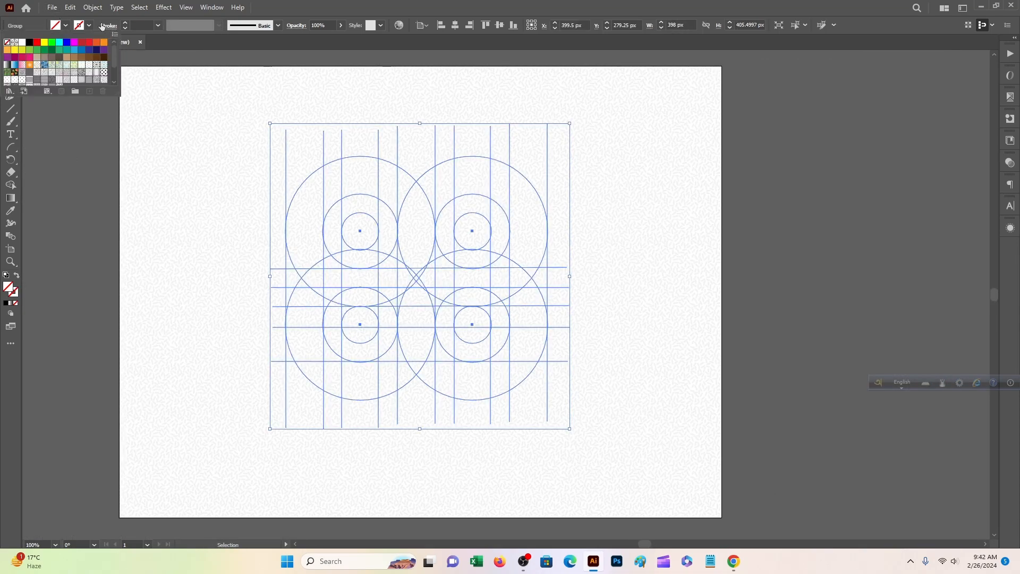
pyautogui.click(80, 27)
pyautogui.click(79, 27)
pyautogui.click(124, 22)
pyautogui.click(126, 24)
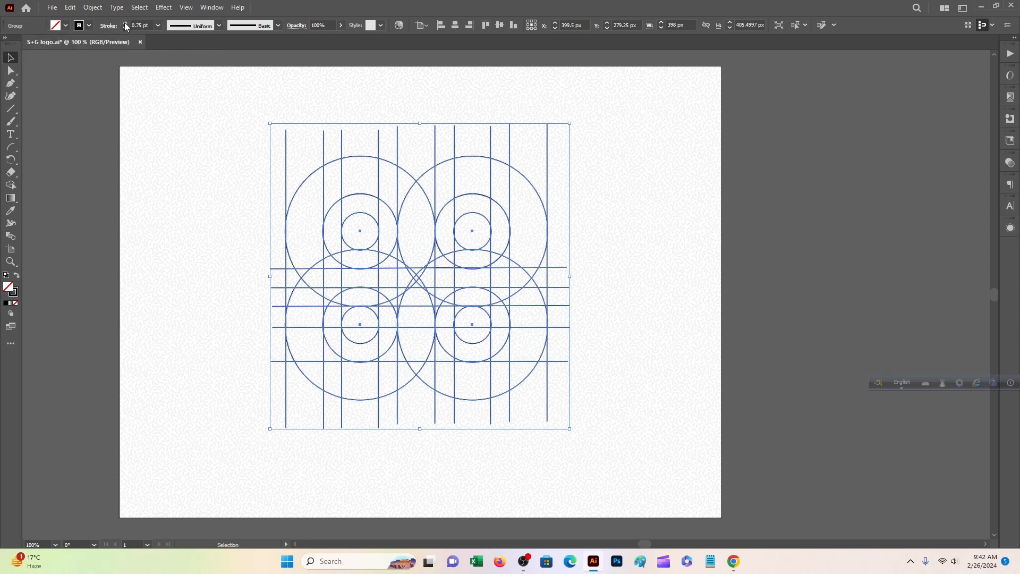
pyautogui.click(110, 62)
pyautogui.moveTo(192, 107); pyautogui.dragTo(507, 337)
# With Shape Builder, black fill and no stroke, merge the right-hand grid regions into one shape.
pyautogui.click(10, 186)
pyautogui.click(527, 224)
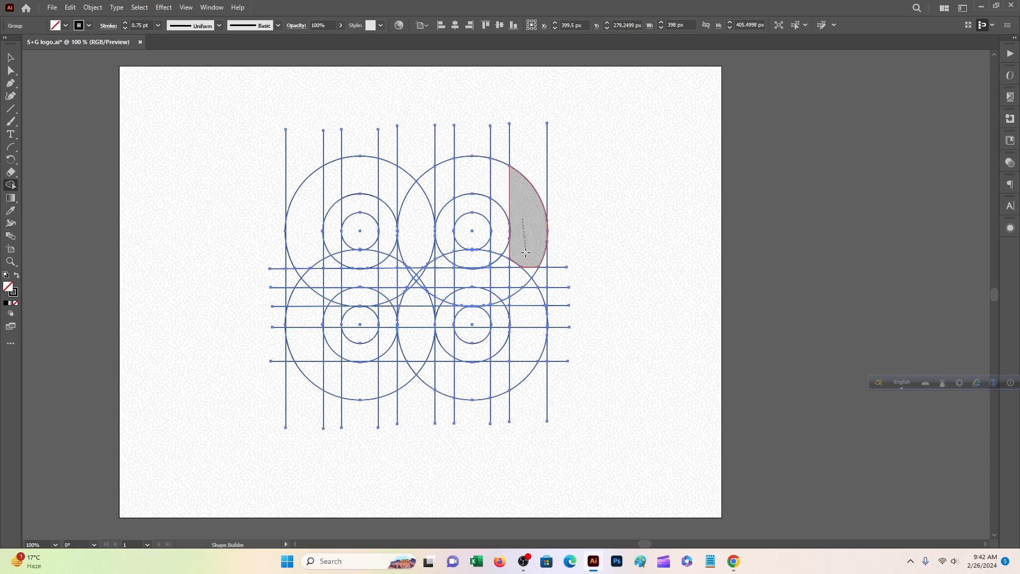
pyautogui.moveTo(525, 291); pyautogui.dragTo(525, 293)
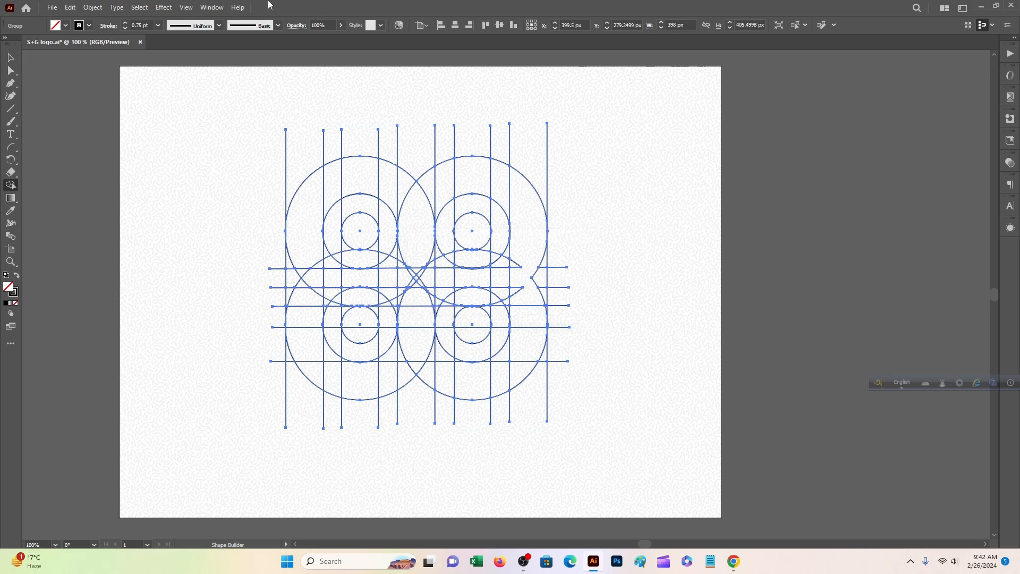
pyautogui.click(65, 26)
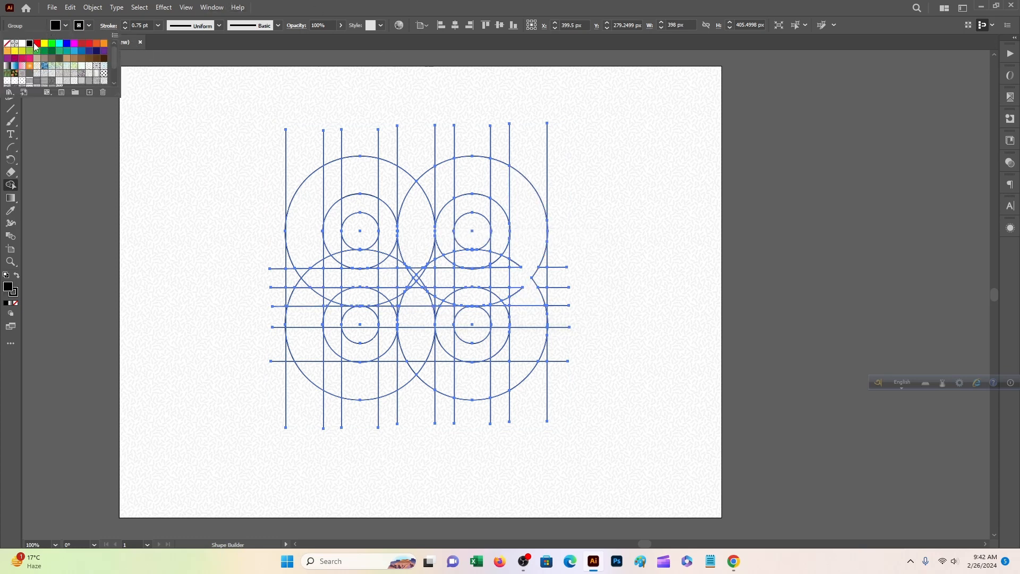
pyautogui.click(79, 26)
pyautogui.click(78, 27)
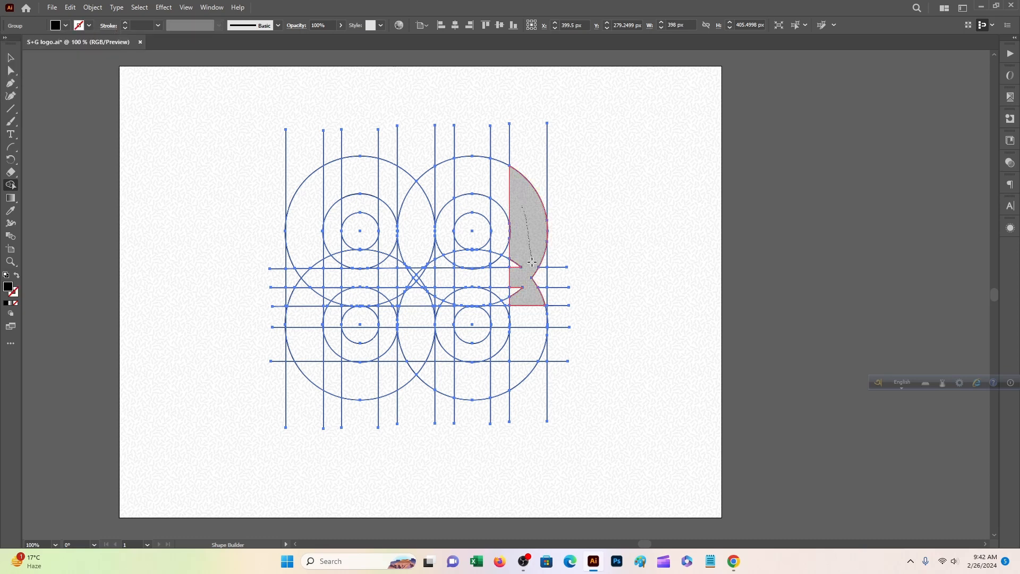
pyautogui.moveTo(532, 262); pyautogui.dragTo(525, 269)
# Zoom to 400% and merge the thin slivers along the black shape's edges into it.
pyautogui.scroll(-1, 521, 262)
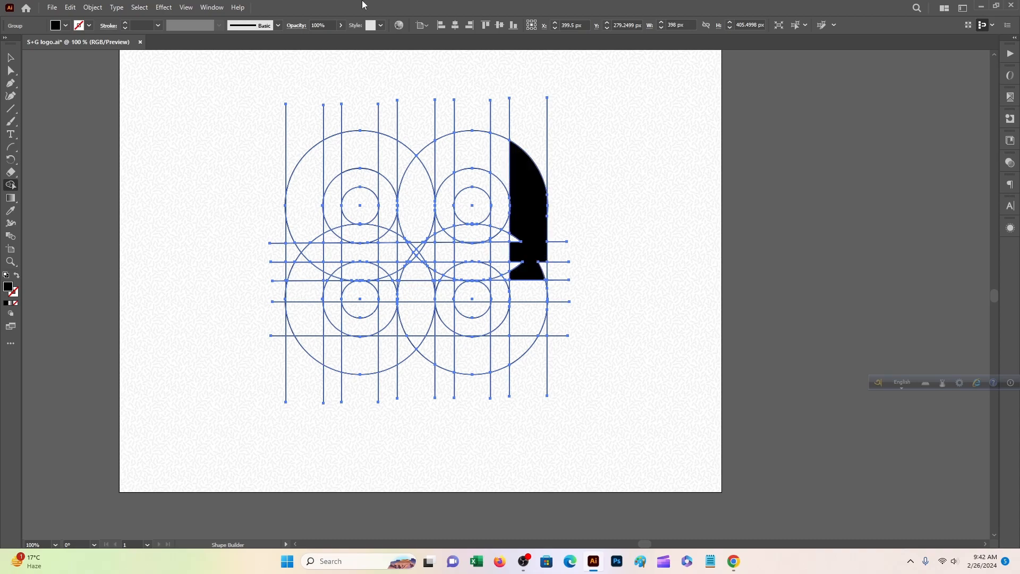
pyautogui.hotkey('ctrl', '+')
pyautogui.hotkey('ctrl', '+')
pyautogui.hotkey('ctrl', '+')
pyautogui.hotkey('ctrl', '+')
pyautogui.moveTo(819, 361)
pyautogui.mouseDown()
pyautogui.moveTo(323, 261)
pyautogui.moveTo(363, 268)
pyautogui.mouseUp()
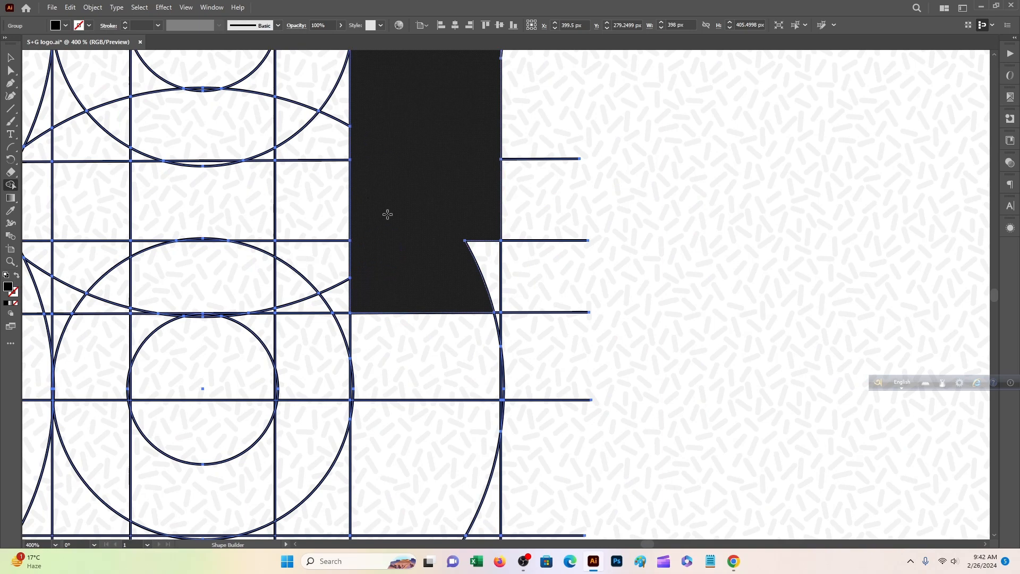
pyautogui.moveTo(483, 232); pyautogui.dragTo(485, 326)
pyautogui.scroll(-1, 491, 314)
pyautogui.moveTo(497, 288)
pyautogui.mouseDown()
pyautogui.moveTo(498, 266)
pyautogui.moveTo(459, 346)
pyautogui.moveTo(457, 337)
pyautogui.moveTo(403, 383)
pyautogui.moveTo(413, 303)
pyautogui.mouseUp()
pyautogui.scroll(-2, 477, 289)
pyautogui.scroll(-1, 457, 337)
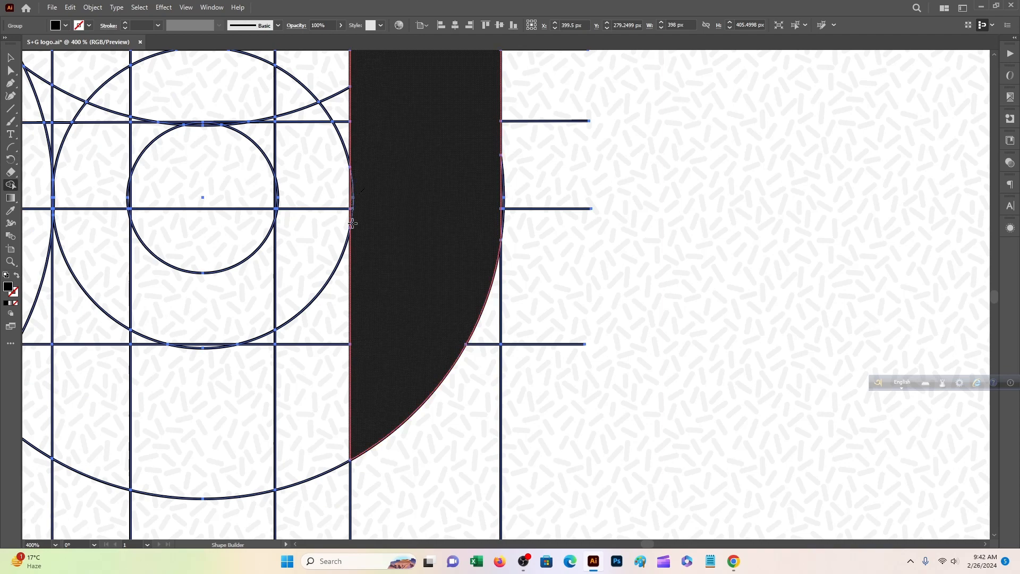
pyautogui.moveTo(352, 224); pyautogui.dragTo(354, 231)
pyautogui.moveTo(430, 133); pyautogui.dragTo(435, 434)
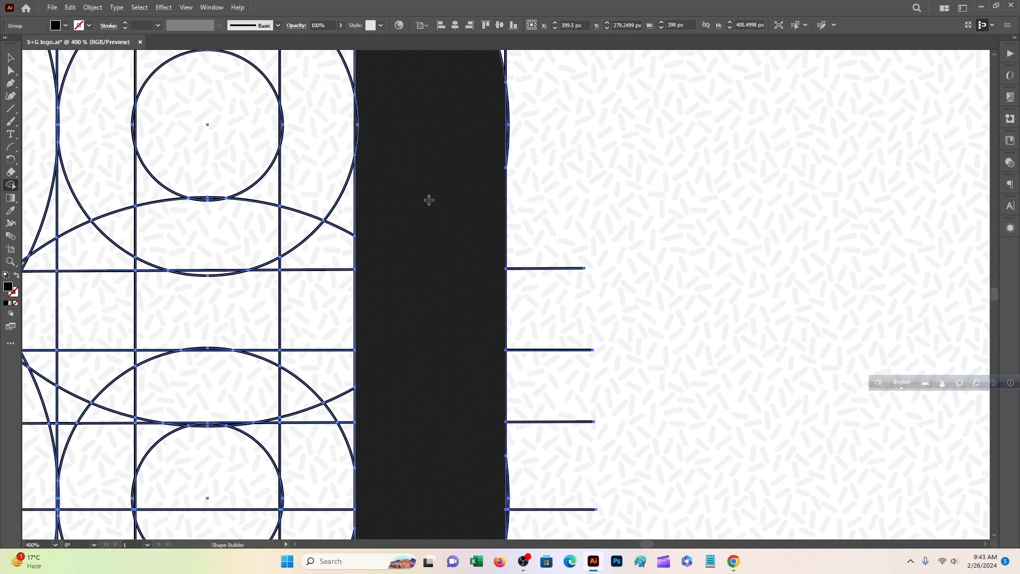
pyautogui.scroll(4, 425, 276)
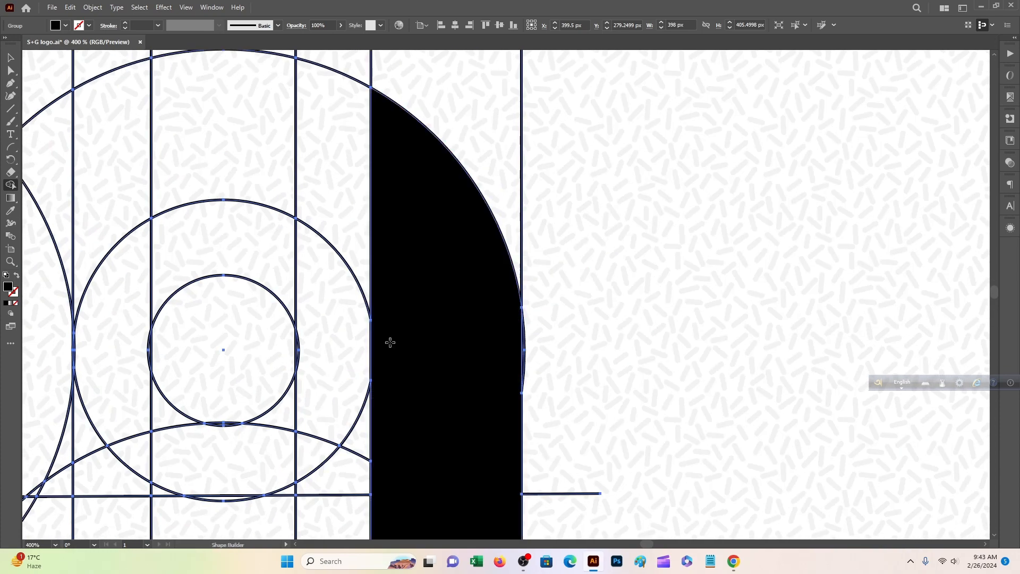
pyautogui.moveTo(417, 250)
pyautogui.mouseDown()
pyautogui.moveTo(735, 376)
pyautogui.moveTo(669, 319)
pyautogui.moveTo(425, 239)
pyautogui.moveTo(330, 452)
pyautogui.mouseUp()
pyautogui.scroll(-1, 392, 348)
pyautogui.scroll(-2, 392, 348)
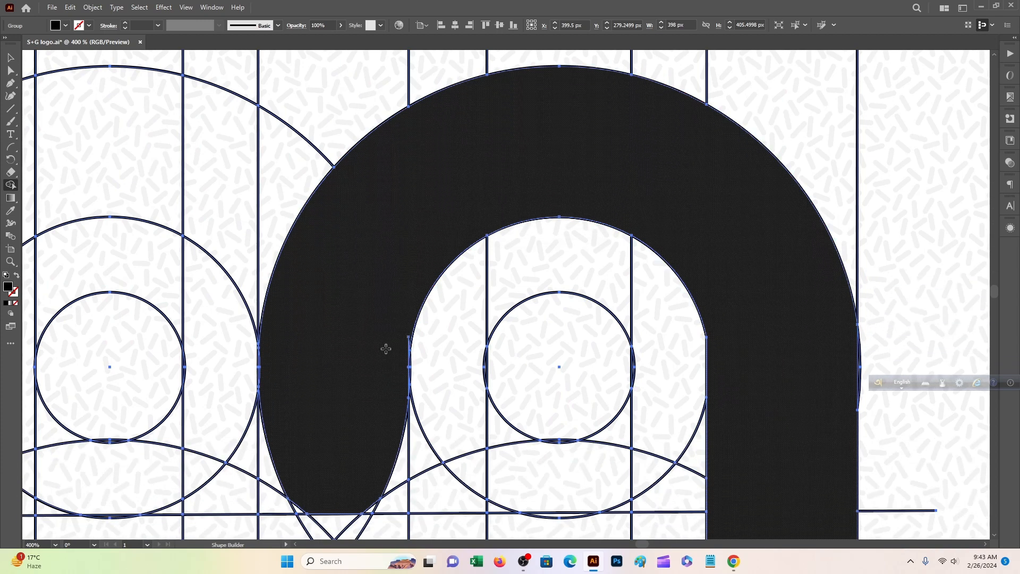
pyautogui.hotkey('ctrl', '1')
# Merge the left arc, band, leg and lower-left cell into the black arch.
pyautogui.moveTo(487, 225)
pyautogui.mouseDown()
pyautogui.moveTo(412, 187)
pyautogui.moveTo(390, 242)
pyautogui.moveTo(396, 258)
pyautogui.mouseUp()
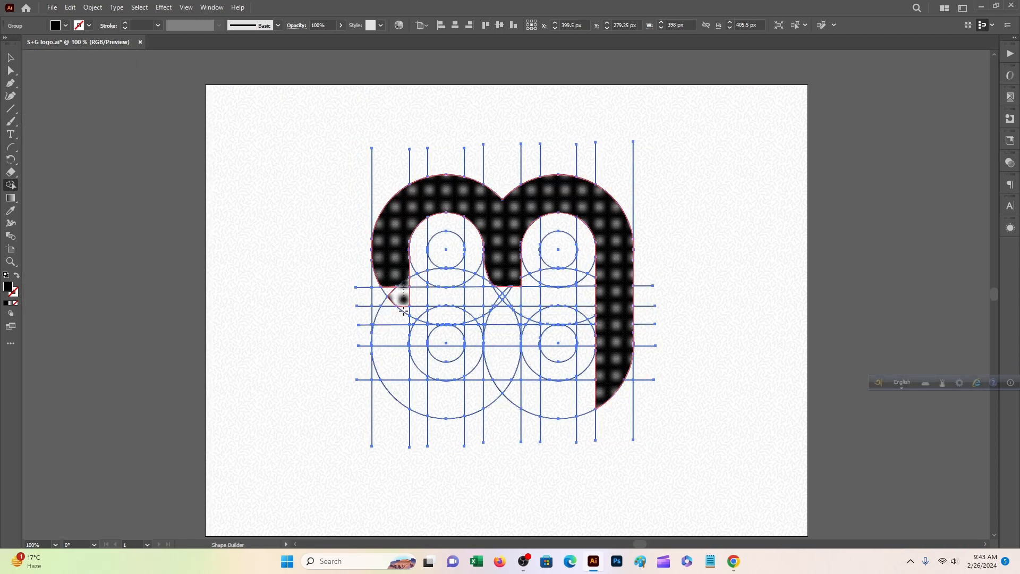
pyautogui.moveTo(403, 310)
pyautogui.mouseDown()
pyautogui.moveTo(374, 294)
pyautogui.moveTo(386, 296)
pyautogui.mouseUp()
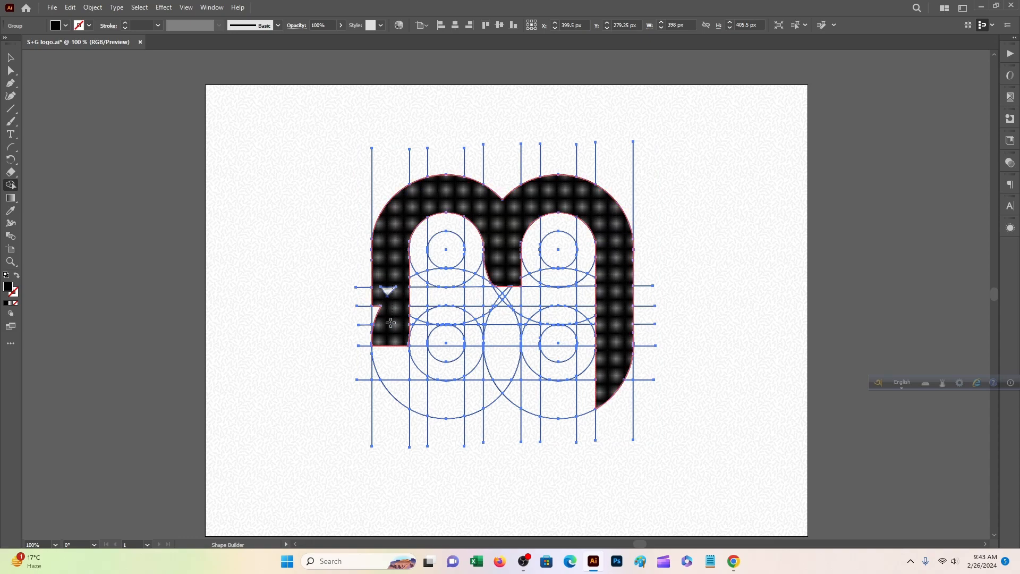
pyautogui.click(404, 397)
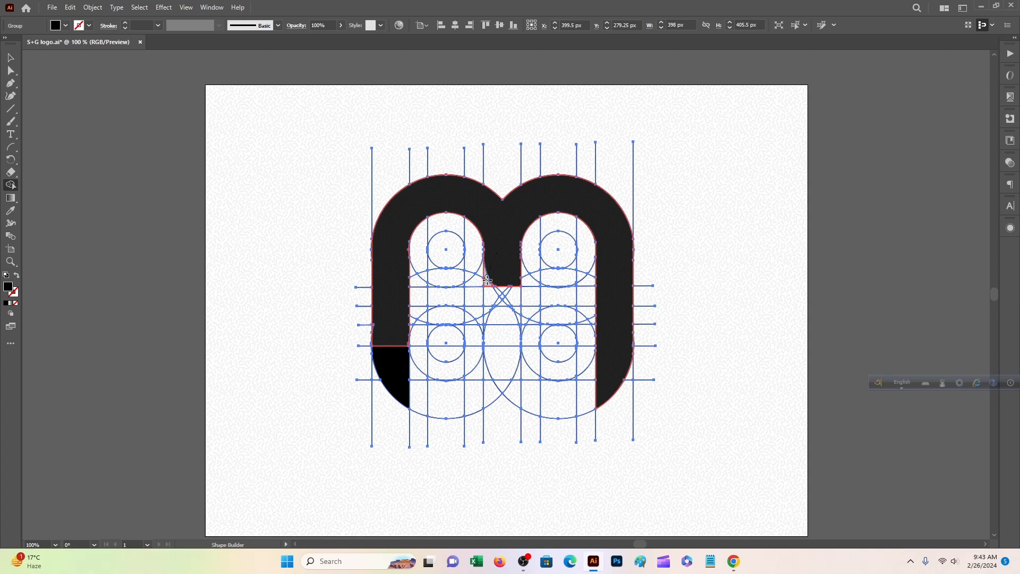
pyautogui.click(492, 276)
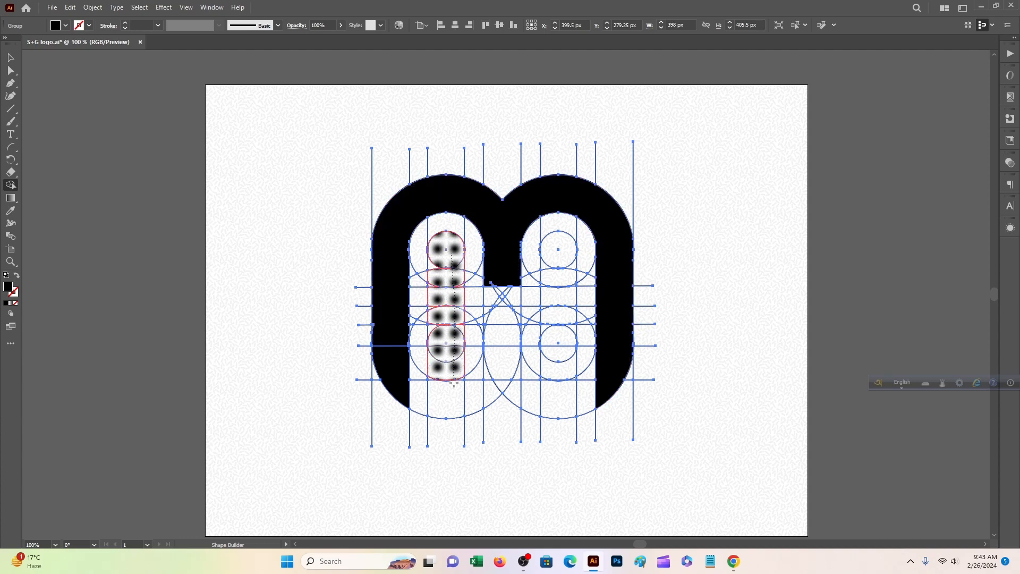
# Build the H from its left stem, right stem and middle crossbar as one shape.
pyautogui.moveTo(454, 382); pyautogui.dragTo(446, 399)
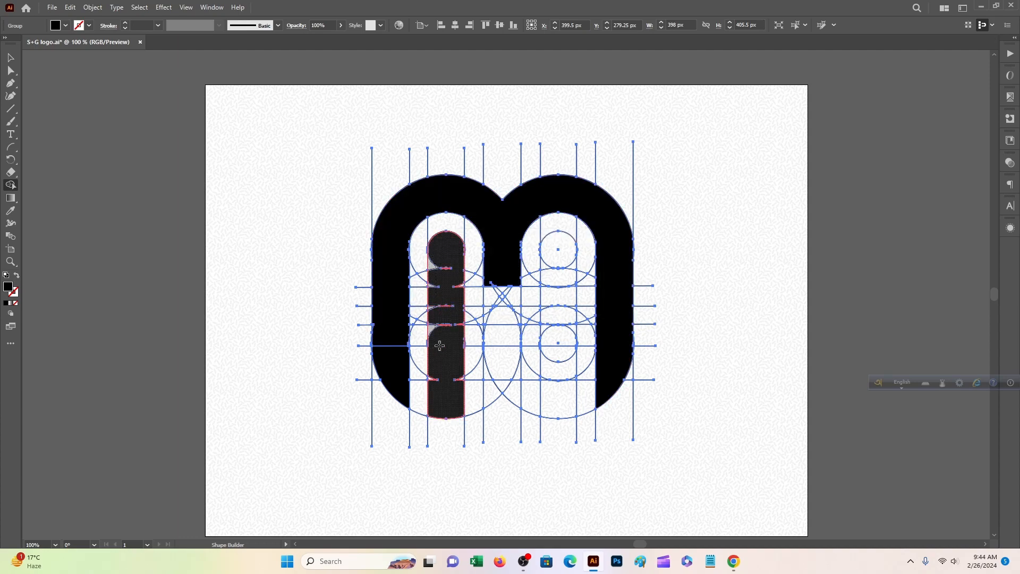
pyautogui.moveTo(555, 322); pyautogui.dragTo(556, 400)
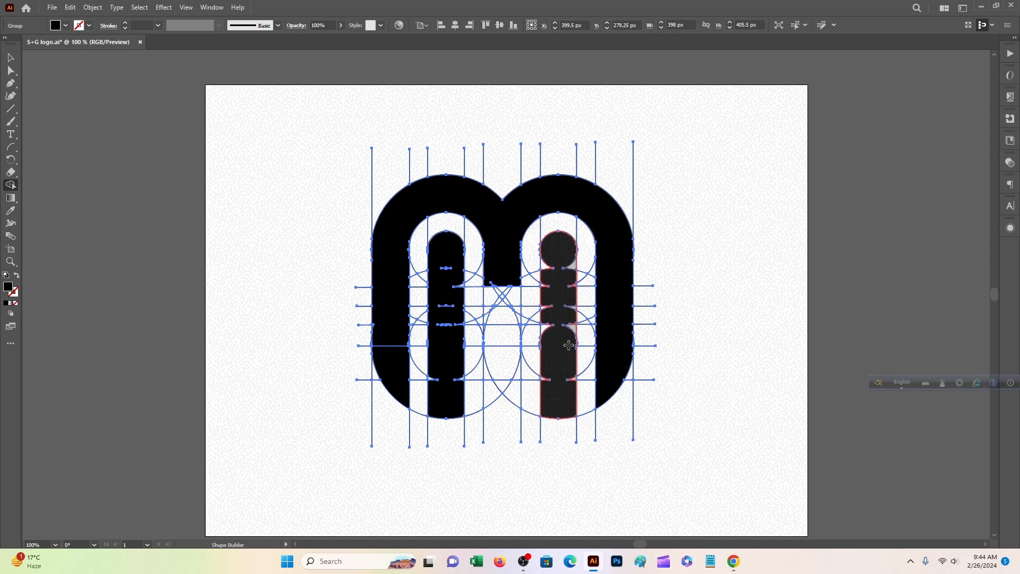
pyautogui.moveTo(457, 323); pyautogui.dragTo(552, 318)
pyautogui.moveTo(442, 332); pyautogui.dragTo(445, 328)
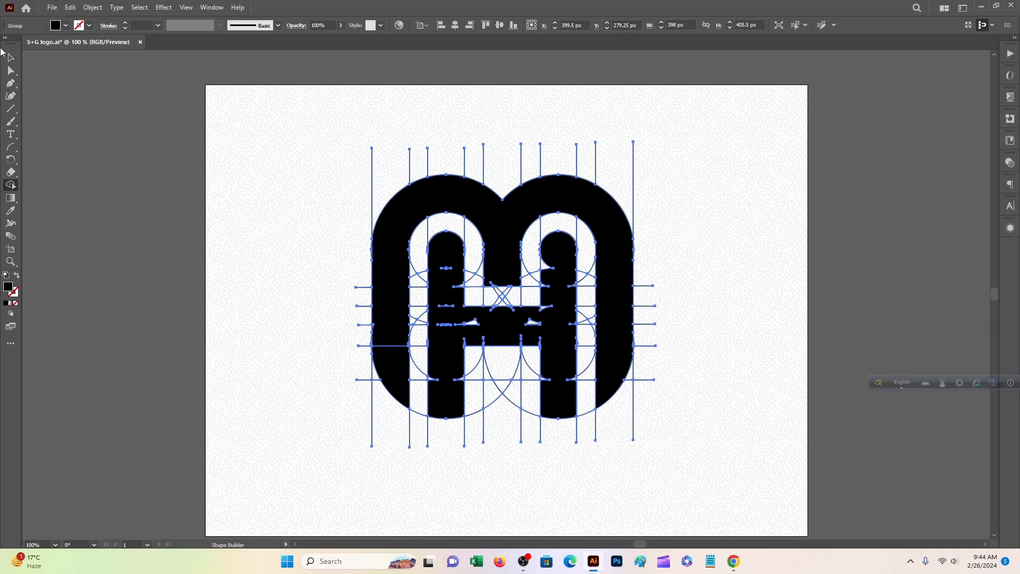
# At 150% zoom, merge the leftover gaps around the H's crossbar into the letters.
pyautogui.hotkey('ctrl', '+')
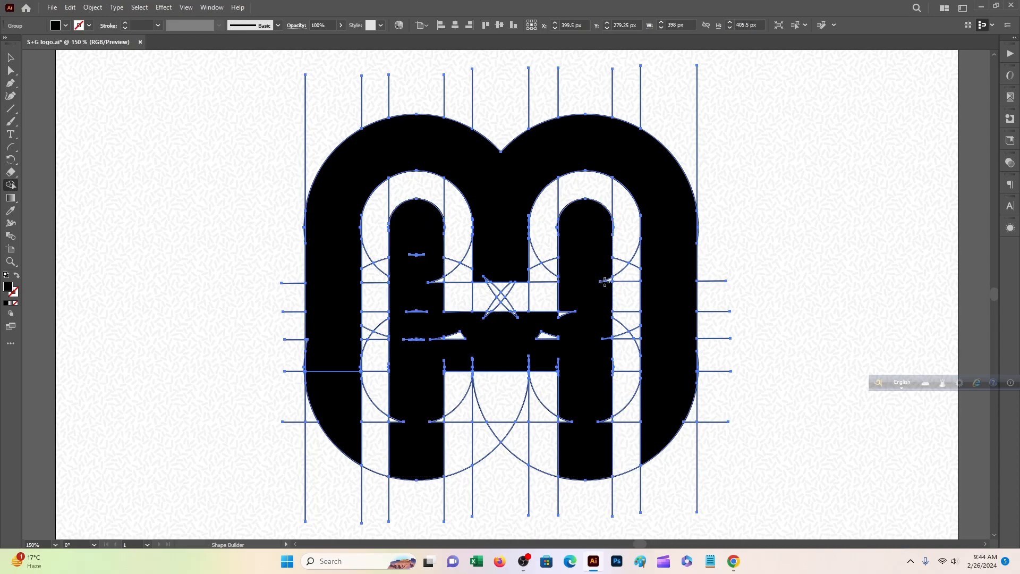
pyautogui.scroll(5, 567, 274)
pyautogui.moveTo(447, 294); pyautogui.dragTo(519, 323)
pyautogui.moveTo(626, 303); pyautogui.dragTo(453, 330)
pyautogui.moveTo(569, 314)
pyautogui.mouseDown()
pyautogui.moveTo(533, 289)
pyautogui.moveTo(377, 403)
pyautogui.mouseUp()
pyautogui.moveTo(850, 457); pyautogui.dragTo(445, 469)
pyautogui.moveTo(659, 485); pyautogui.dragTo(639, 140)
pyautogui.moveTo(658, 526); pyautogui.dragTo(700, 212)
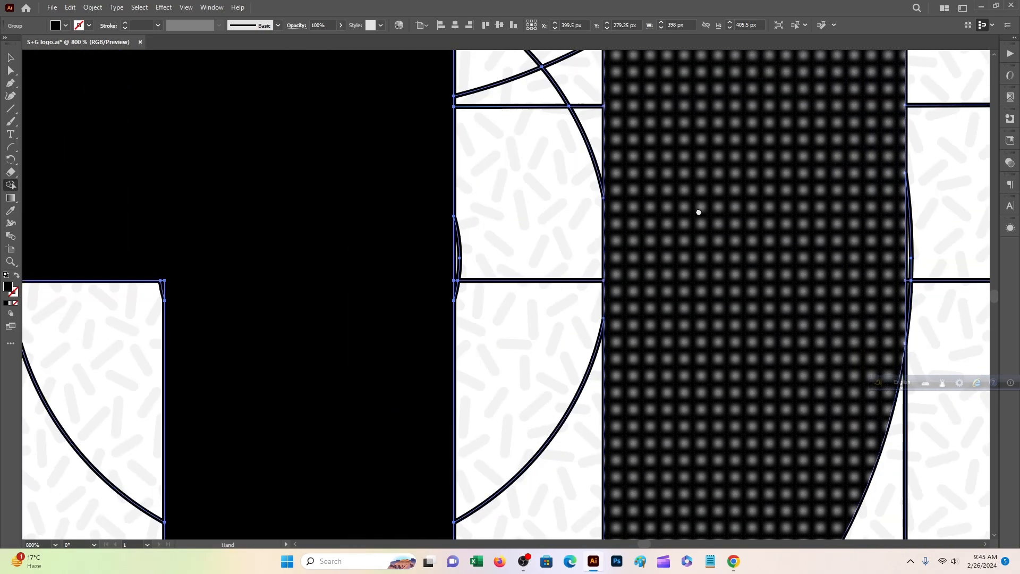
pyautogui.moveTo(683, 408); pyautogui.dragTo(731, 158)
pyautogui.moveTo(371, 319); pyautogui.dragTo(539, 225)
pyautogui.hotkey('ctrl', '0')
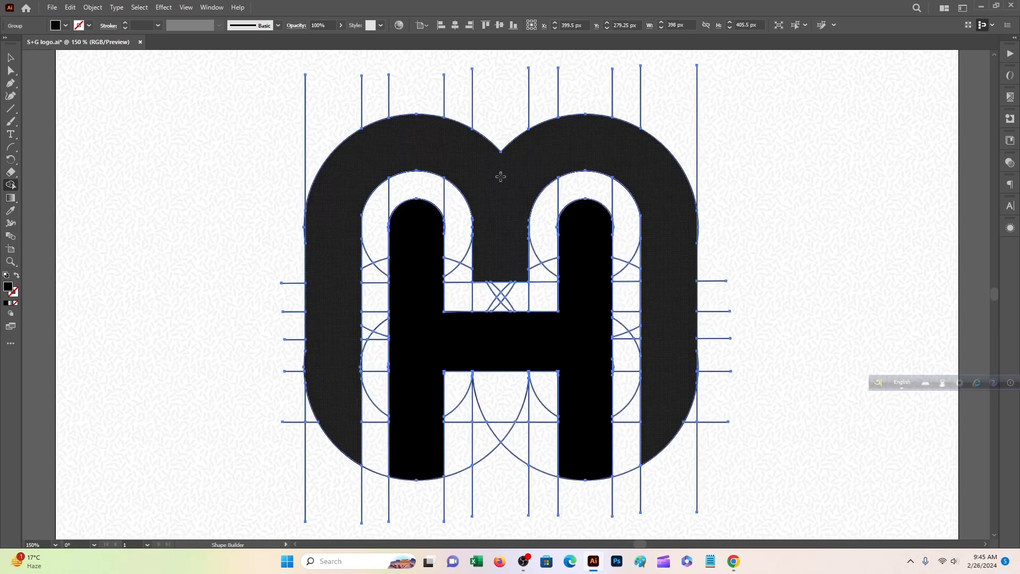
pyautogui.press('v')
pyautogui.rightClick(370, 145)
# Undo the accidental merge and group the M and H shapes together.
pyautogui.click(401, 218)
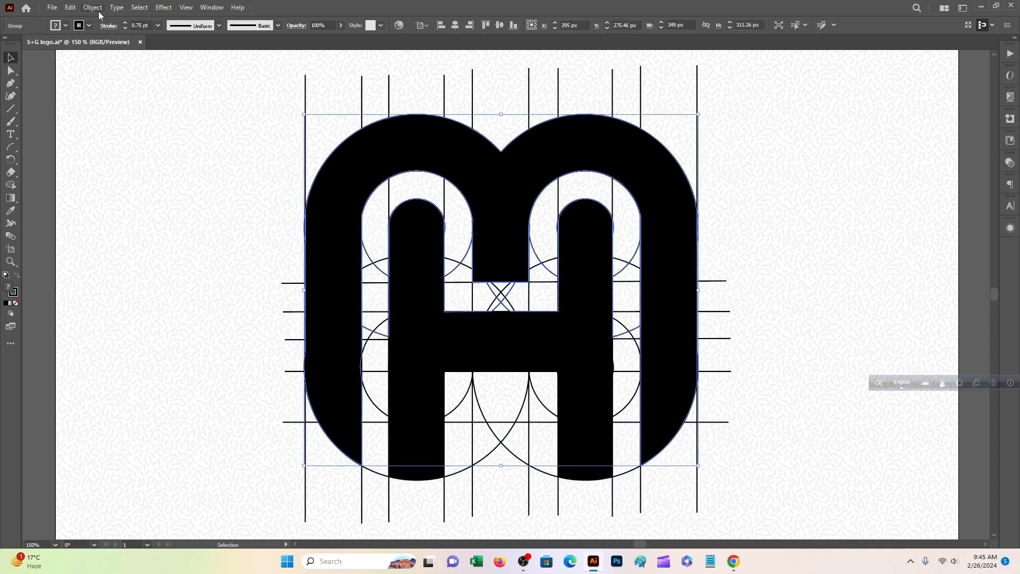
pyautogui.moveTo(245, 170); pyautogui.dragTo(361, 268)
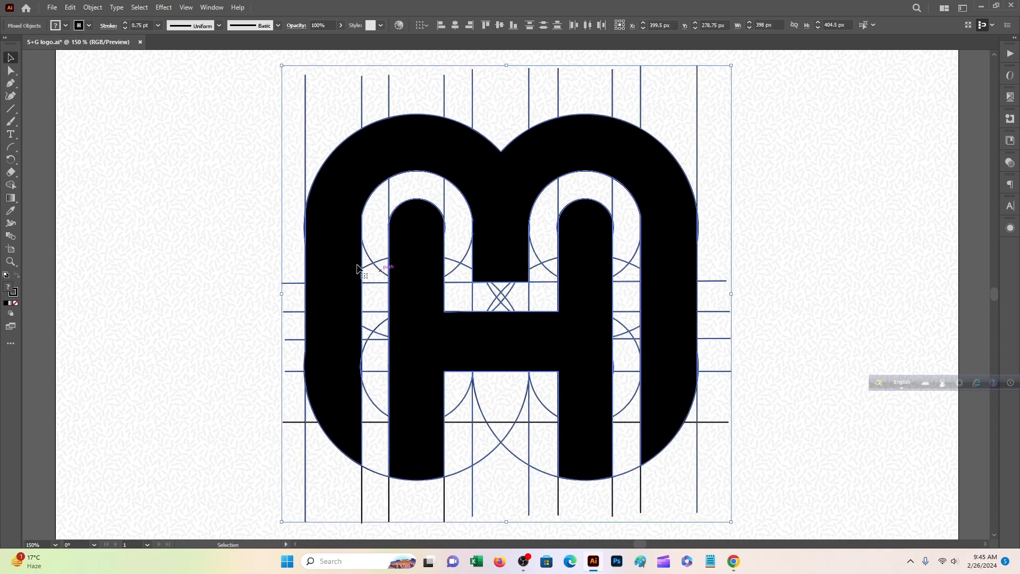
pyautogui.click(371, 269)
pyautogui.click(346, 199)
pyautogui.keyDown('shift'); pyautogui.click(402, 241); pyautogui.keyUp('shift')
pyautogui.rightClick(402, 239)
pyautogui.click(435, 392)
pyautogui.moveTo(481, 241); pyautogui.dragTo(122, 245)
pyautogui.moveTo(496, 267); pyautogui.dragTo(524, 297)
pyautogui.hotkey('ctrl', 'z')
# Ungroup the logo group, the M group and the H letter.
pyautogui.rightClick(602, 321)
pyautogui.click(634, 222)
pyautogui.click(570, 238)
pyautogui.rightClick(523, 228)
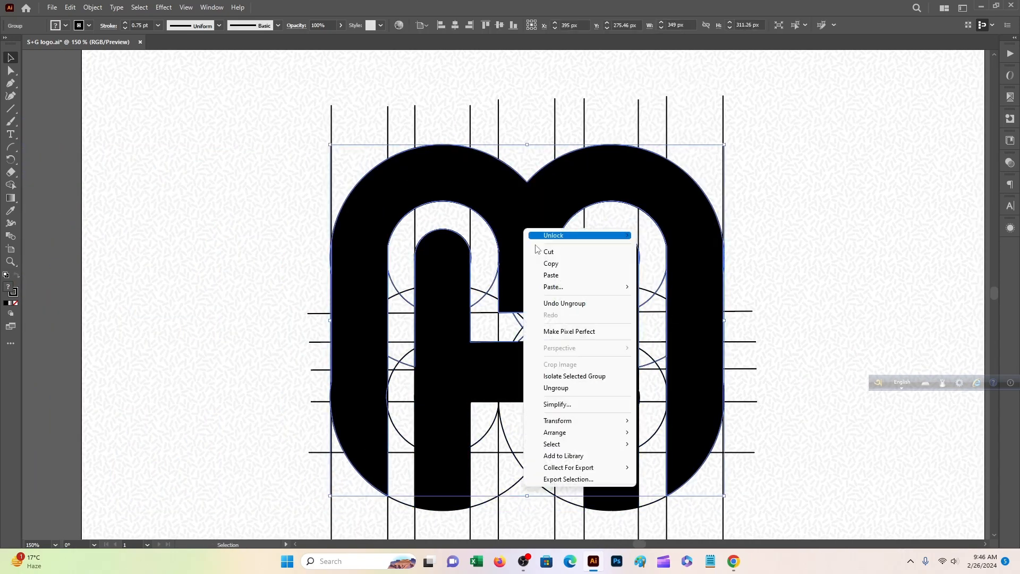
pyautogui.click(552, 387)
pyautogui.click(569, 249)
pyautogui.rightClick(536, 267)
pyautogui.click(577, 426)
pyautogui.click(605, 301)
pyautogui.rightClick(606, 301)
pyautogui.click(637, 201)
# Select the black logo shape and move it away from the construction lines.
pyautogui.click(570, 236)
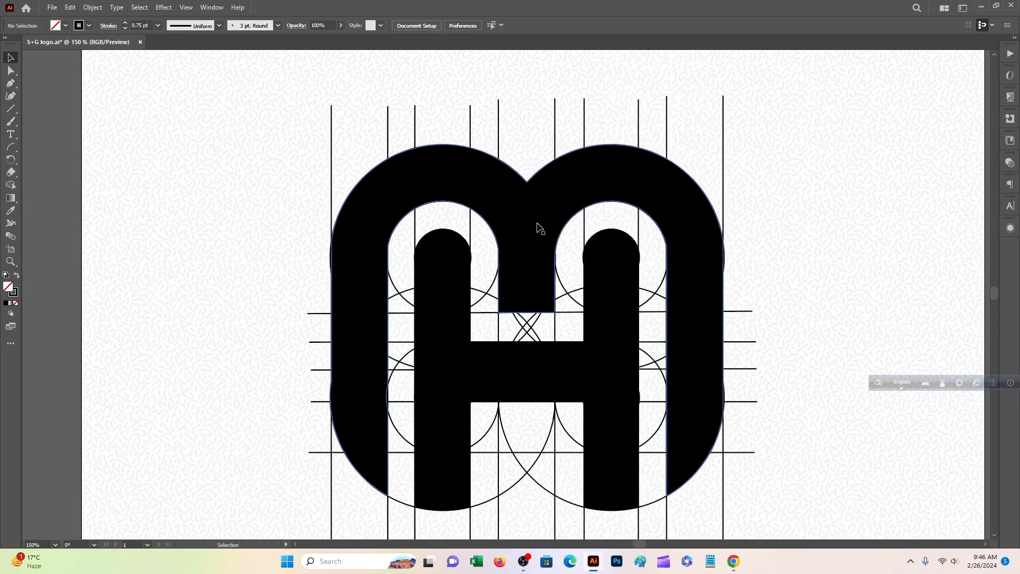
pyautogui.rightClick(537, 225)
pyautogui.click(690, 342)
pyautogui.rightClick(608, 327)
pyautogui.click(638, 229)
pyautogui.rightClick(618, 285)
pyautogui.click(579, 208)
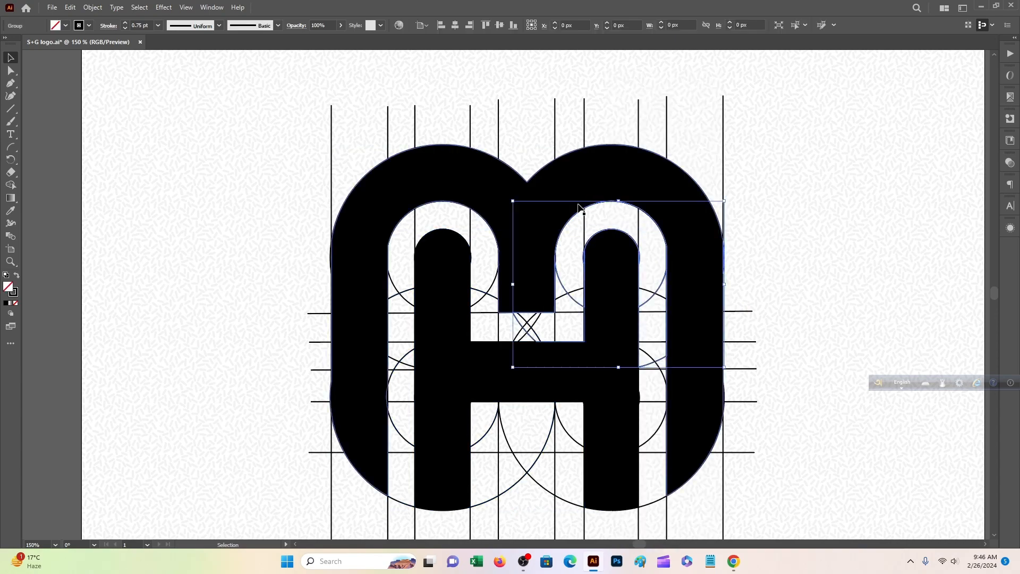
pyautogui.click(442, 265)
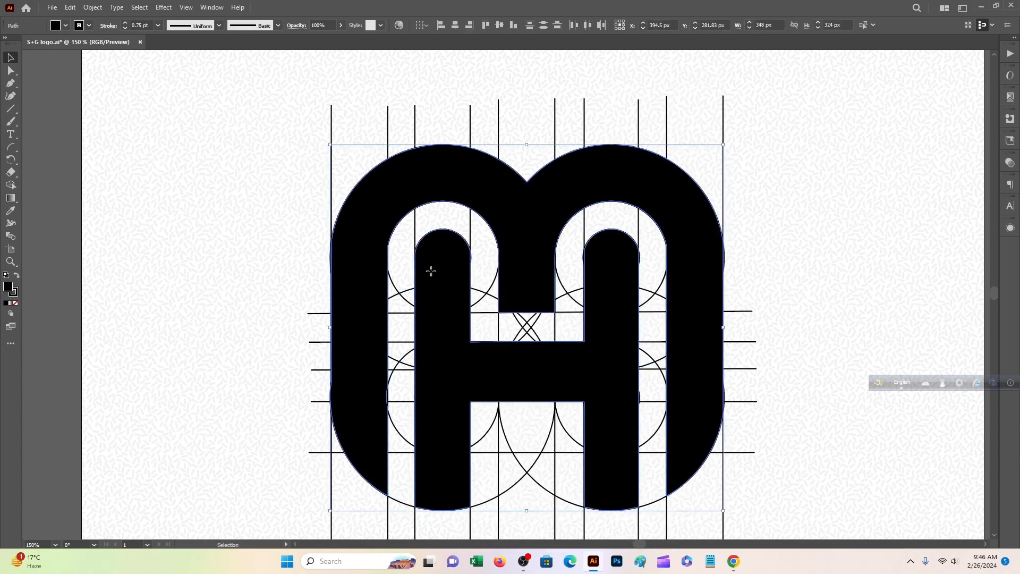
pyautogui.moveTo(432, 271); pyautogui.dragTo(182, 240)
# Delete all the construction lines and circles in two batches.
pyautogui.hscroll(5, 598, 191)
pyautogui.moveTo(335, 116); pyautogui.dragTo(815, 568)
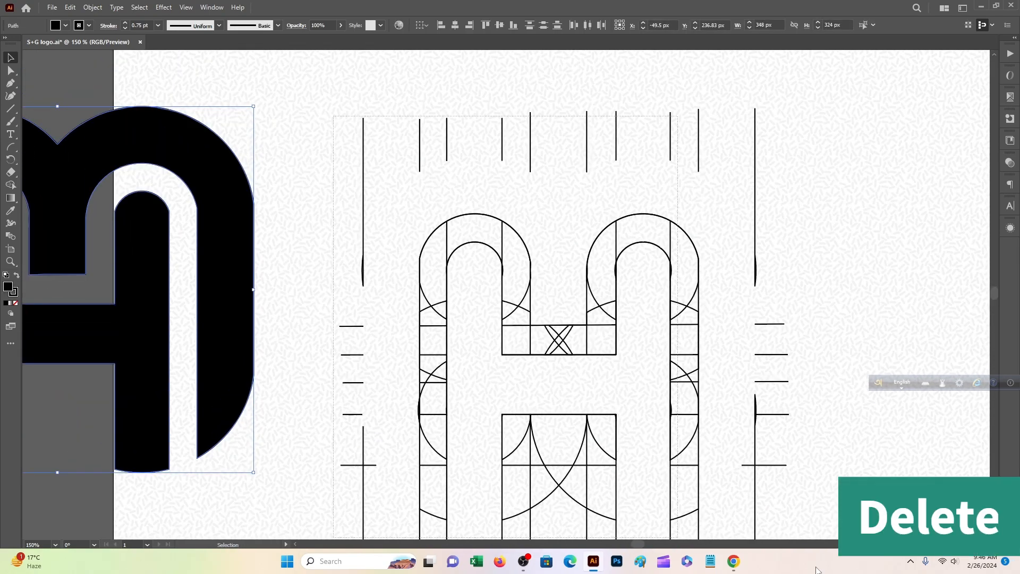
pyautogui.press('Delete')
pyautogui.moveTo(450, 92); pyautogui.dragTo(835, 567)
pyautogui.press('Delete')
pyautogui.moveTo(658, 454); pyautogui.dragTo(514, 352)
pyautogui.hotkey('ctrl', '-')
pyautogui.hotkey('ctrl', '-')
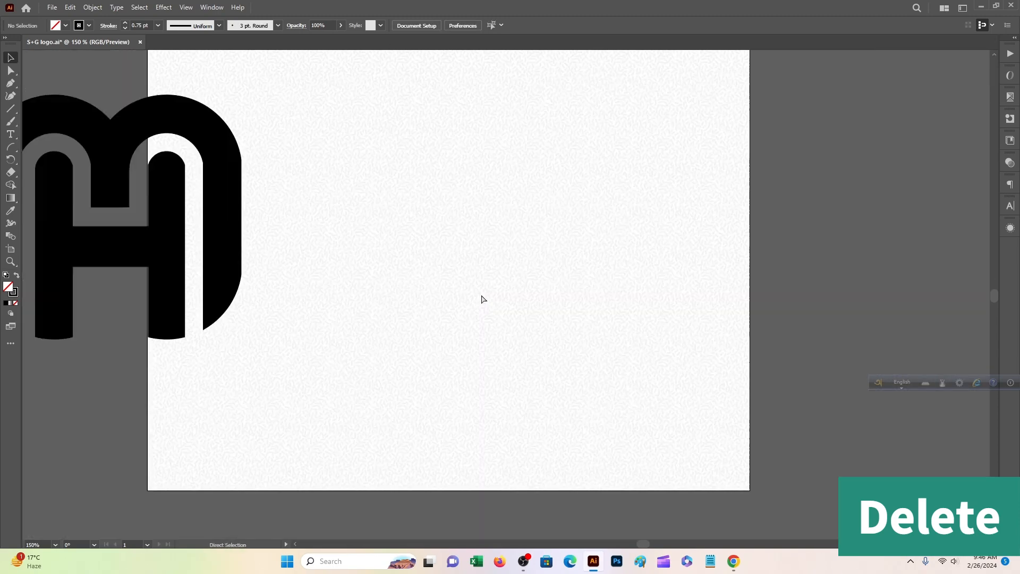
# Move the black logo back to the centre of the artboard and reselect it.
pyautogui.moveTo(365, 137); pyautogui.dragTo(701, 424)
pyautogui.moveTo(319, 231); pyautogui.dragTo(505, 261)
pyautogui.hotkey('ctrl', 'z')
pyautogui.moveTo(285, 272); pyautogui.dragTo(486, 292)
pyautogui.click(585, 296)
pyautogui.click(433, 264)
pyautogui.click(78, 25)
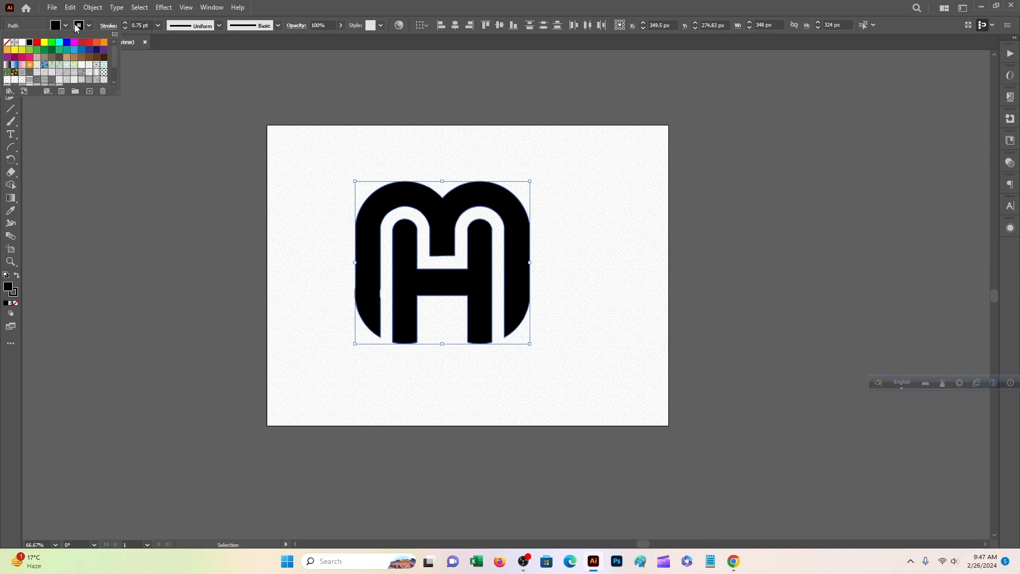
# Draw a Pen-tool patch path covering the notch in the M's left leg.
pyautogui.click(240, 157)
pyautogui.scroll(1, 569, 340)
pyautogui.hotkey('ctrl', '+')
pyautogui.hotkey('ctrl', '+')
pyautogui.hotkey('ctrl', '+')
pyautogui.hotkey('ctrl', '+')
pyautogui.scroll(-4, 616, 352)
pyautogui.moveTo(520, 221); pyautogui.dragTo(573, 237)
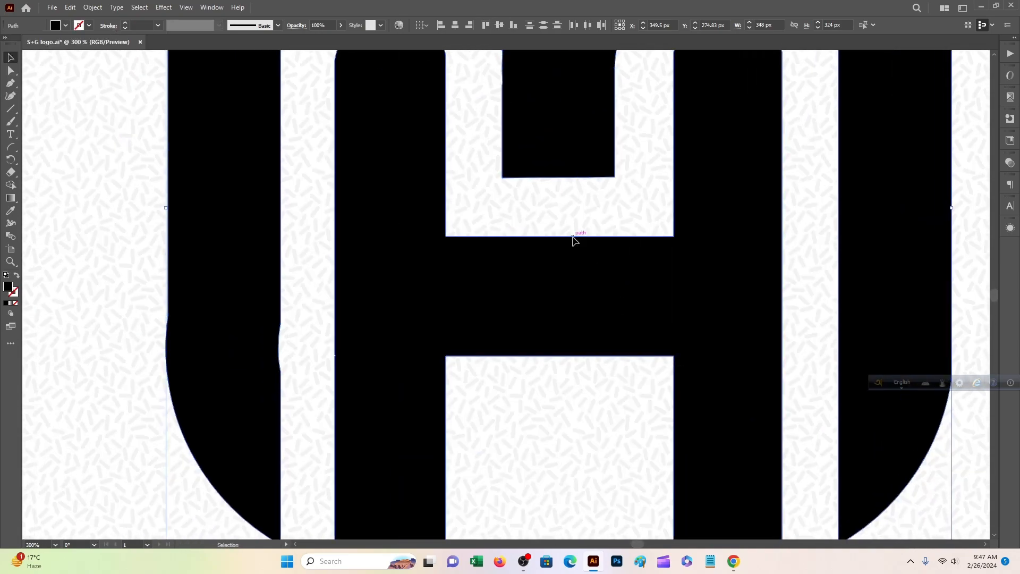
pyautogui.scroll(3, 572, 237)
pyautogui.scroll(-4, 505, 367)
pyautogui.click(499, 404)
pyautogui.click(10, 83)
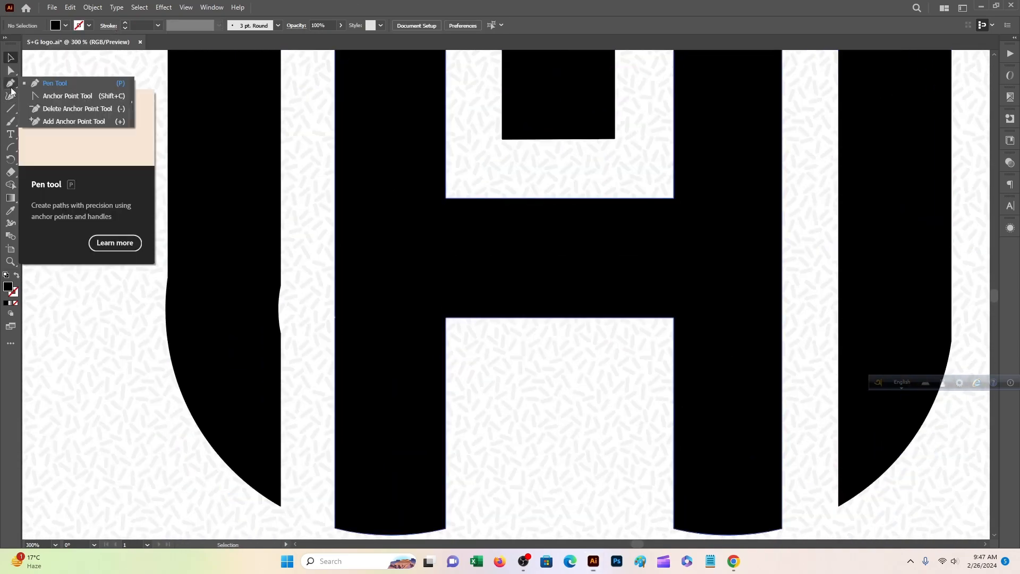
pyautogui.scroll(-1, 113, 291)
pyautogui.click(277, 101)
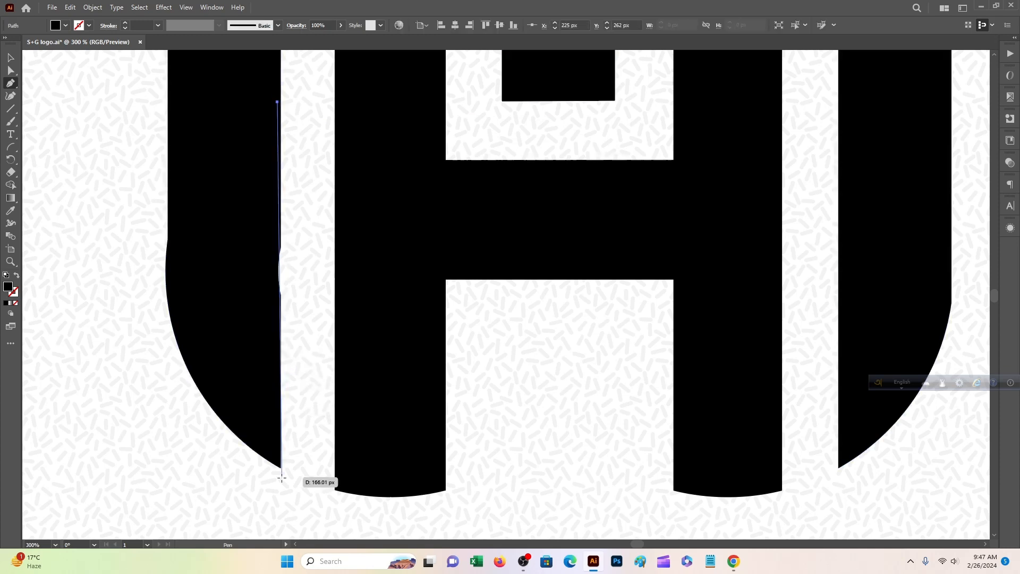
pyautogui.hotkey('ctrl', 'z')
pyautogui.click(281, 200)
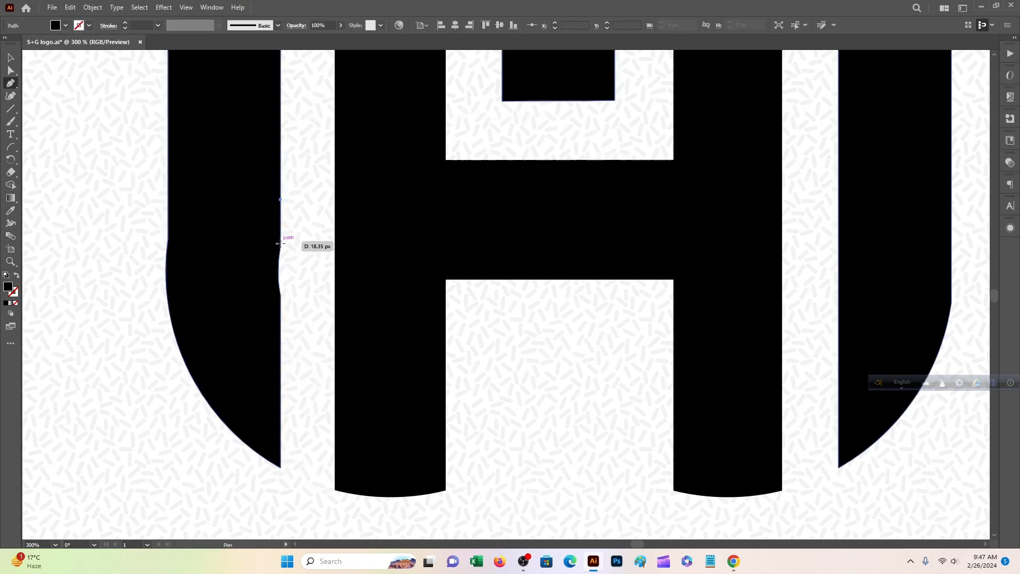
pyautogui.click(281, 305)
pyautogui.moveTo(266, 287); pyautogui.dragTo(264, 260)
# Merge the patch into the black M shape with Shape Builder to fill the notch.
pyautogui.click(11, 58)
pyautogui.moveTo(139, 159)
pyautogui.mouseDown()
pyautogui.moveTo(298, 246)
pyautogui.moveTo(262, 236)
pyautogui.mouseUp()
pyautogui.click(11, 184)
pyautogui.click(11, 60)
pyautogui.hotkey('ctrl', '+')
pyautogui.hotkey('ctrl', '+')
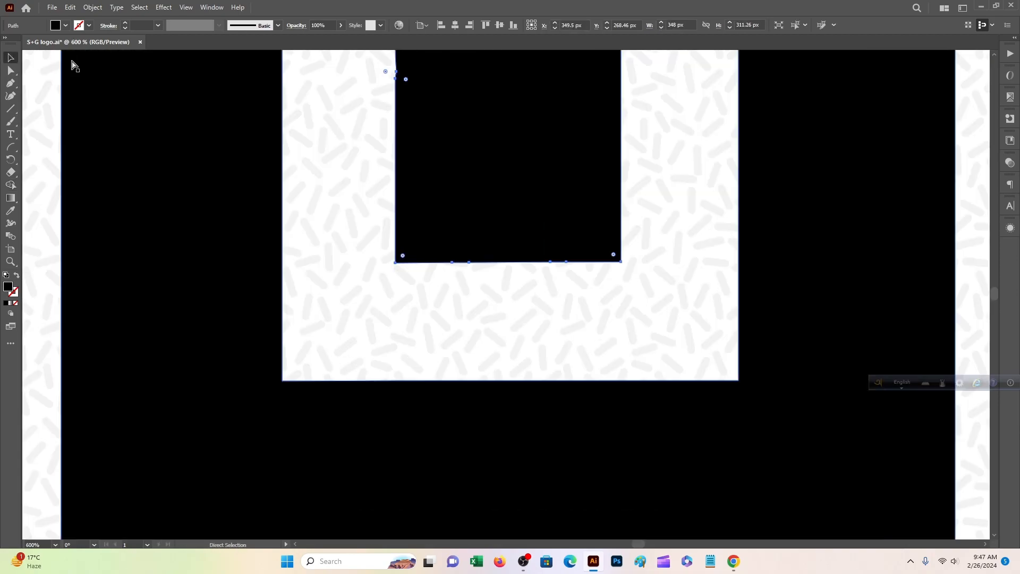
pyautogui.hotkey('ctrl', '-')
pyautogui.hotkey('ctrl', '-')
pyautogui.hotkey('ctrl', '-')
pyautogui.hotkey('ctrl', '-')
pyautogui.click(239, 200)
# Fill the H orange and group it together with the black M.
pyautogui.click(421, 280)
pyautogui.click(66, 25)
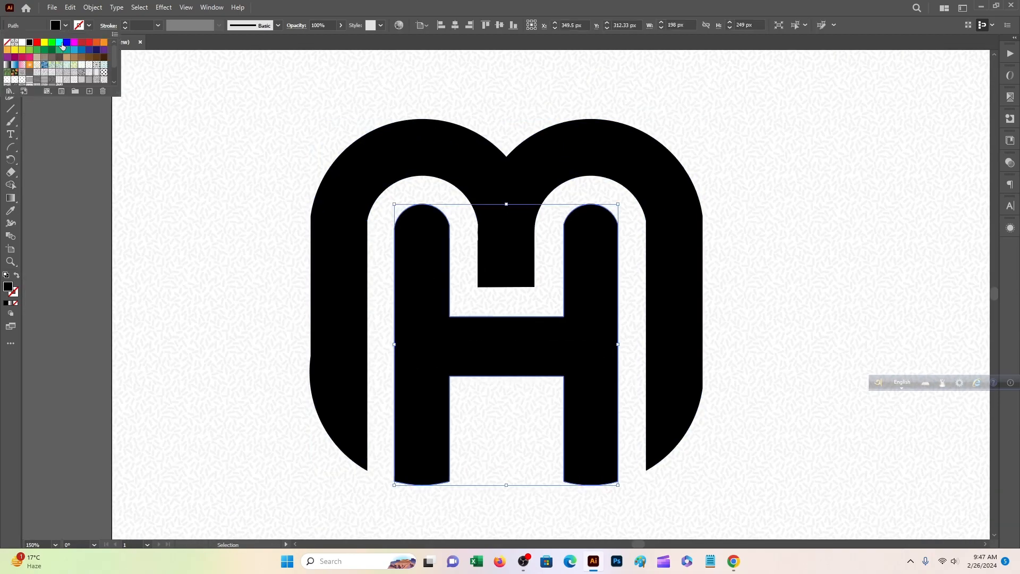
pyautogui.click(82, 50)
pyautogui.click(103, 42)
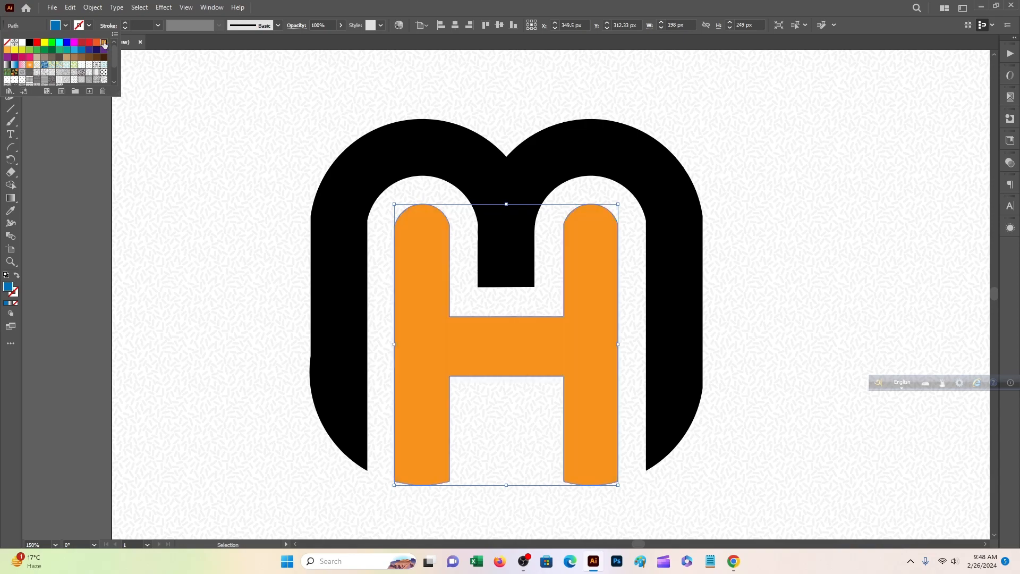
pyautogui.moveTo(282, 126); pyautogui.dragTo(529, 391)
pyautogui.rightClick(530, 392)
pyautogui.click(578, 236)
# Move the grouped logo to the artboard centre, then up toward the top.
pyautogui.hotkey('ctrl', '-')
pyautogui.hotkey('ctrl', '-')
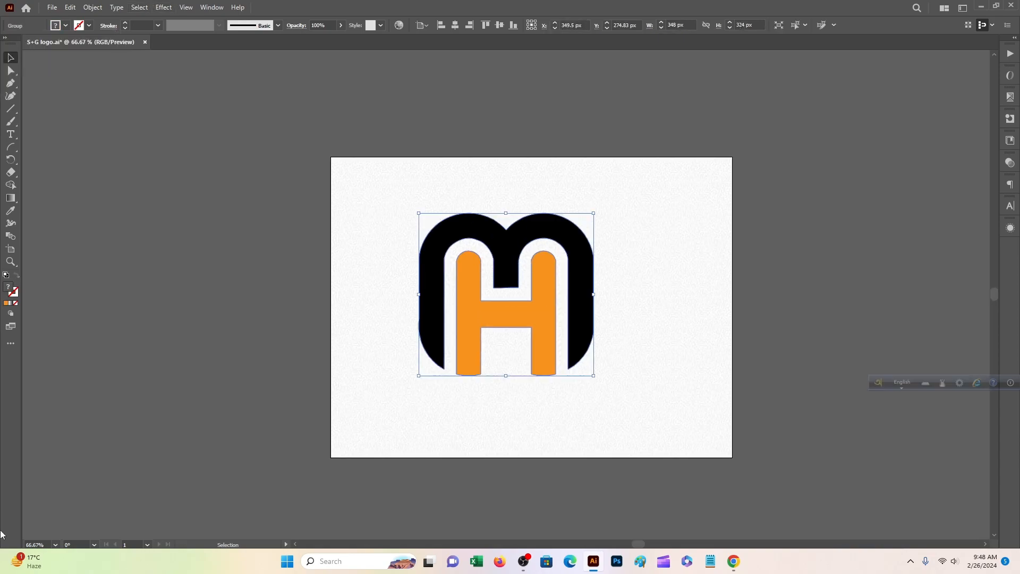
pyautogui.moveTo(781, 446); pyautogui.dragTo(677, 451)
pyautogui.click(677, 451)
pyautogui.moveTo(465, 309); pyautogui.dragTo(484, 325)
pyautogui.hotkey('ctrl', '+')
pyautogui.hotkey('ctrl', '+')
pyautogui.hotkey('ctrl', '+')
pyautogui.hotkey('ctrl', '-')
pyautogui.hotkey('ctrl', '-')
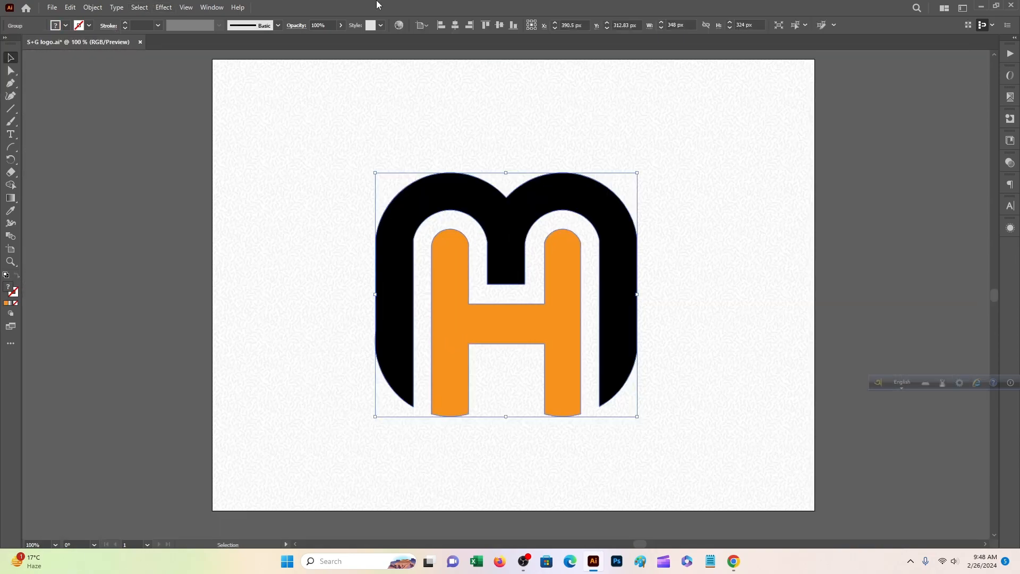
pyautogui.moveTo(626, 229); pyautogui.dragTo(598, 258)
pyautogui.moveTo(590, 262); pyautogui.dragTo(588, 220)
pyautogui.click(641, 228)
pyautogui.scroll(-2, 637, 234)
pyautogui.moveTo(528, 269); pyautogui.dragTo(526, 238)
pyautogui.click(118, 107)
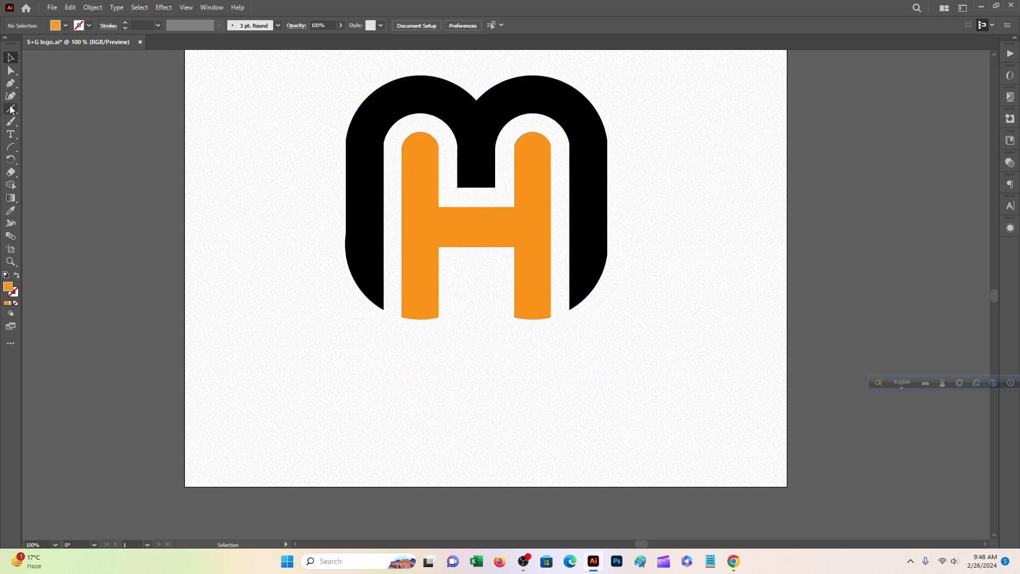
# Replace the placeholder text with 'MS LETTER LOGO' and place it below the monogram.
pyautogui.moveTo(376, 434); pyautogui.dragTo(551, 396)
pyautogui.moveTo(478, 442); pyautogui.dragTo(438, 407)
pyautogui.click(503, 403)
pyautogui.hotkey('ctrl', 'a')
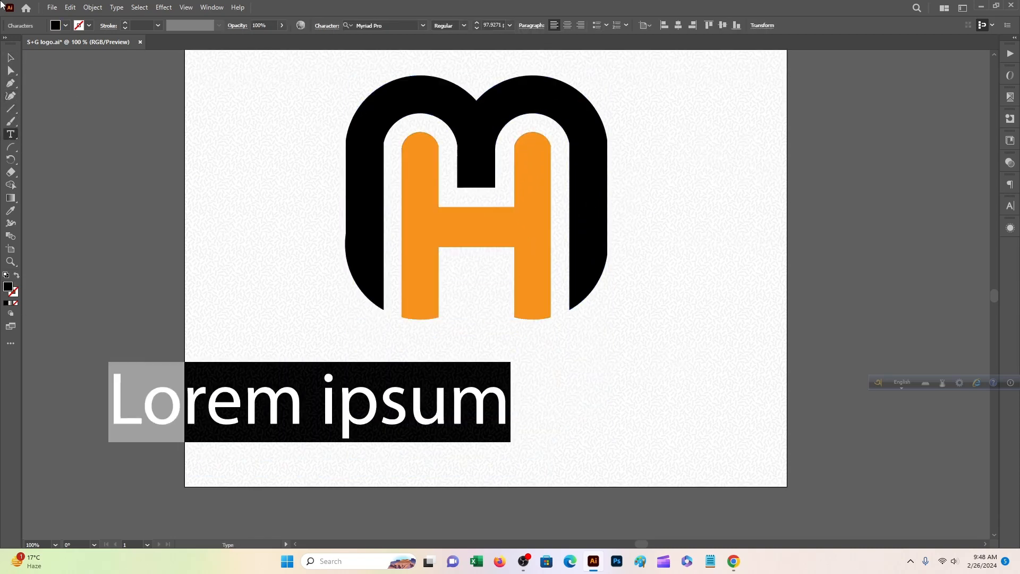
pyautogui.write('MS LETTER LOGO')
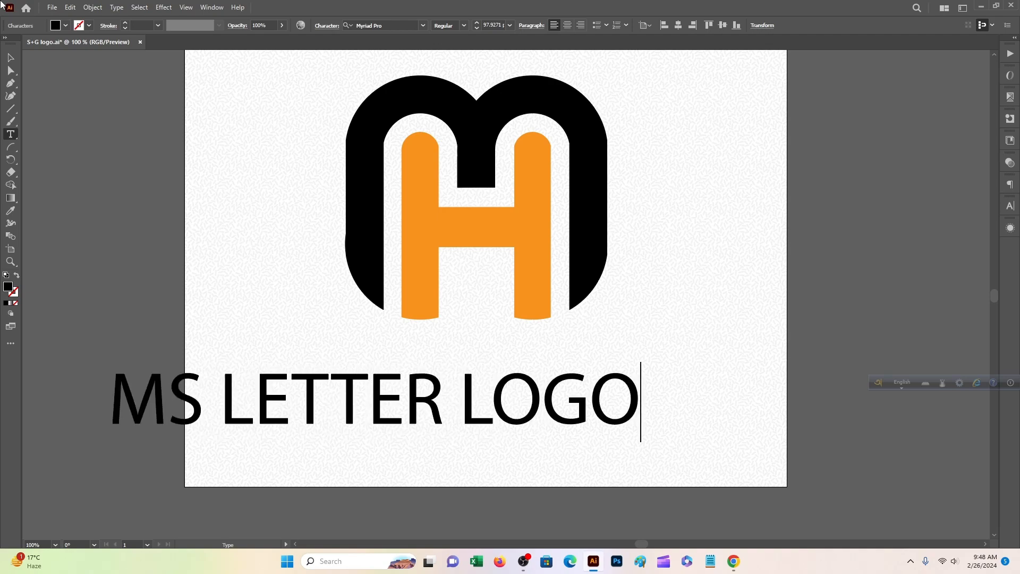
pyautogui.moveTo(368, 370); pyautogui.dragTo(271, 354)
# Set the caption to Bahnschrift Bold and scale it to fit under the logo.
pyautogui.click(423, 26)
pyautogui.click(452, 143)
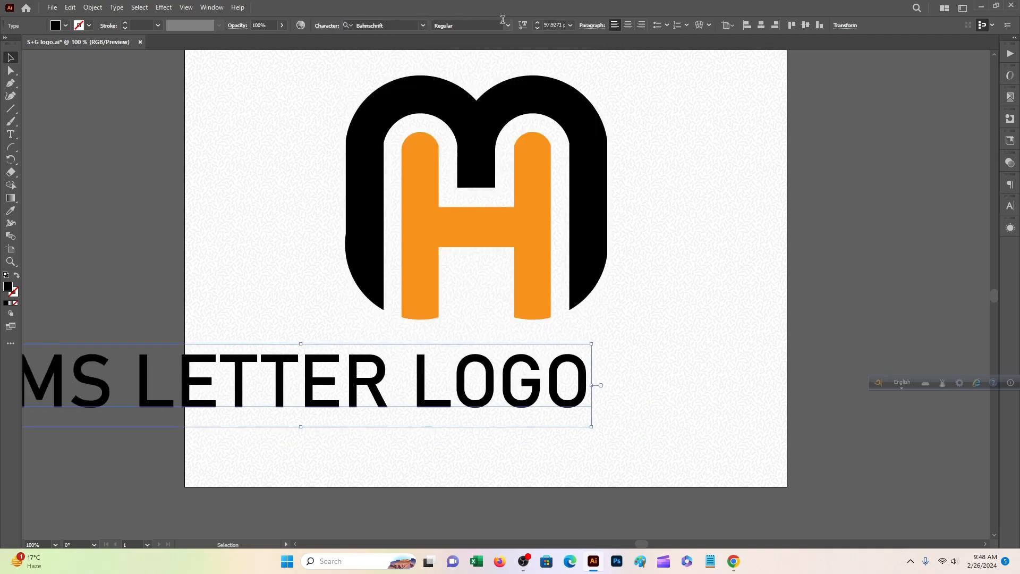
pyautogui.click(507, 26)
pyautogui.click(448, 200)
pyautogui.moveTo(758, 348); pyautogui.dragTo(639, 341)
pyautogui.moveTo(568, 355); pyautogui.dragTo(572, 352)
# Align the logo and the 'MS LETTER LOGO' caption on their horizontal centres.
pyautogui.click(678, 332)
pyautogui.scroll(3, 679, 333)
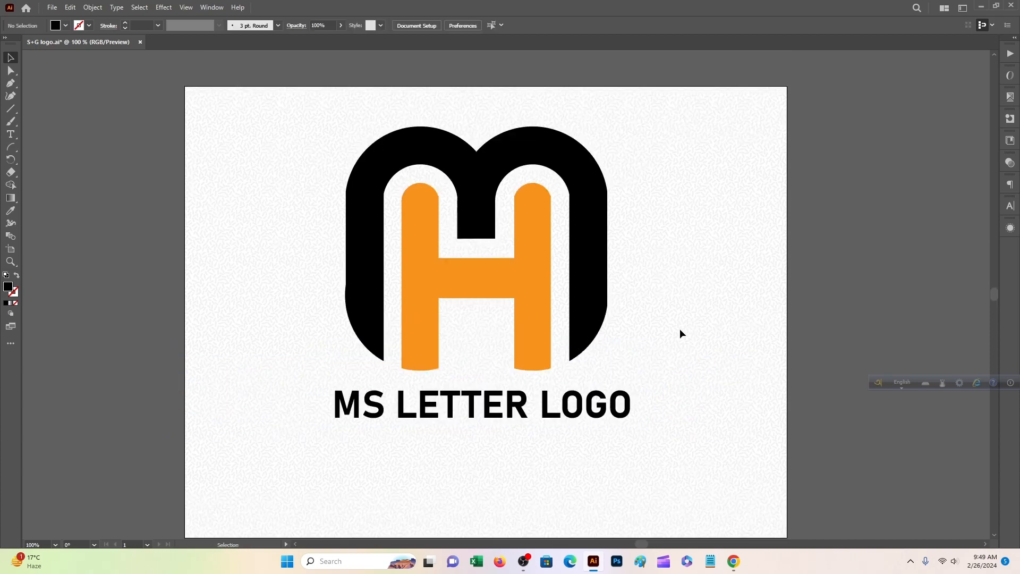
pyautogui.moveTo(672, 456); pyautogui.dragTo(515, 274)
pyautogui.click(359, 25)
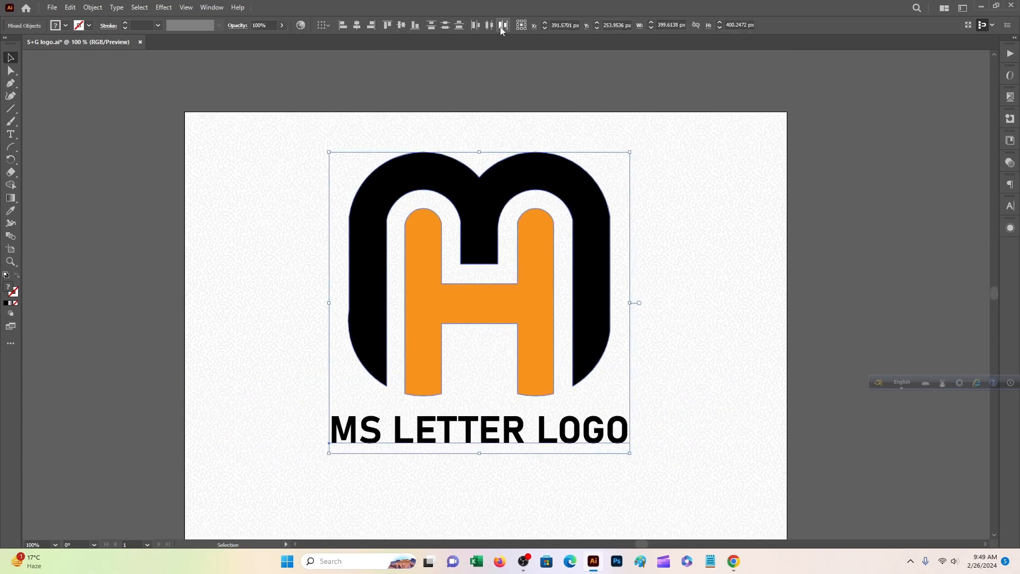
pyautogui.click(451, 106)
pyautogui.scroll(-2, 541, 236)
pyautogui.click(445, 386)
pyautogui.scroll(2, 365, 365)
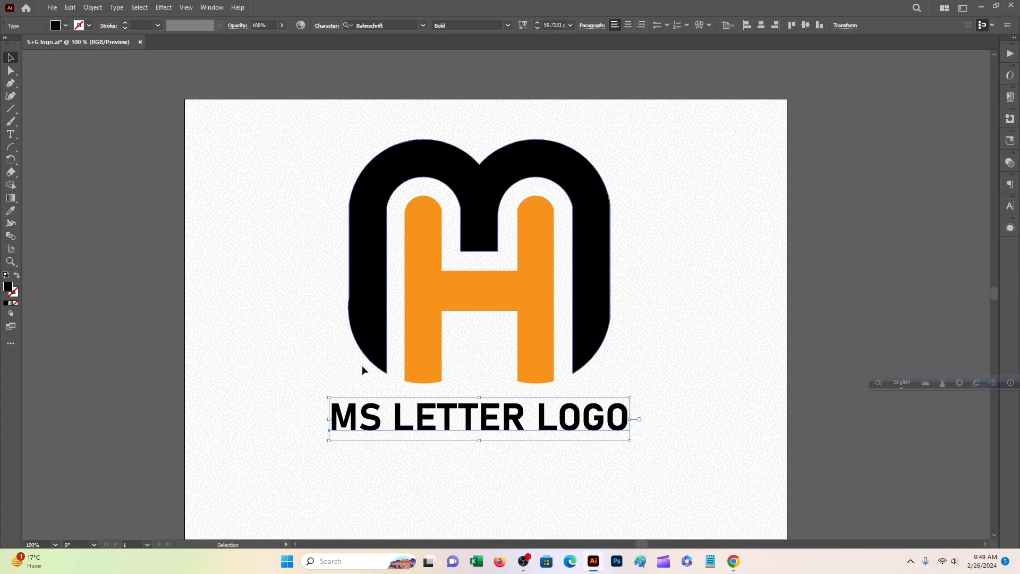
pyautogui.click(223, 326)
pyautogui.scroll(1, 223, 326)
# Copy the whole logo with caption and view it in Photoshop's gold mockup document.
pyautogui.hotkey('ctrl', 'a')
pyautogui.rightClick(441, 302)
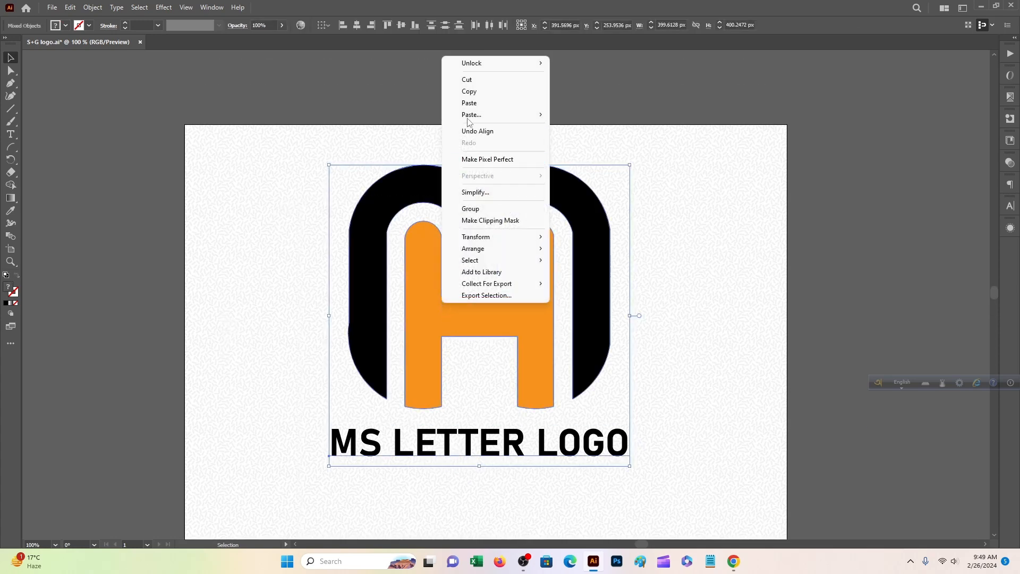
pyautogui.click(469, 92)
pyautogui.scroll(-1, 477, 483)
pyautogui.moveTo(522, 357); pyautogui.dragTo(525, 382)
pyautogui.scroll(-1, 517, 487)
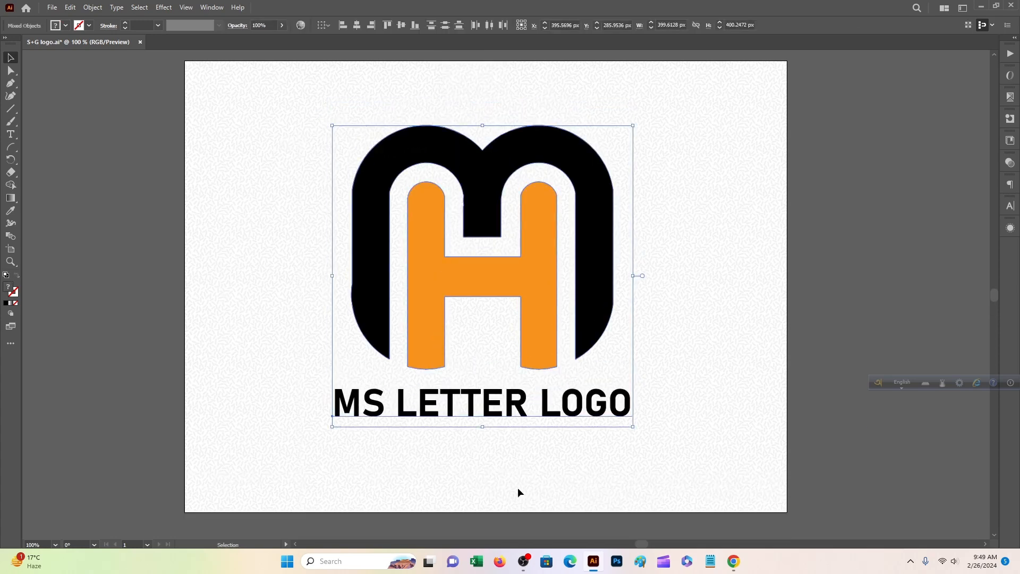
pyautogui.click(516, 487)
pyautogui.scroll(1, 509, 479)
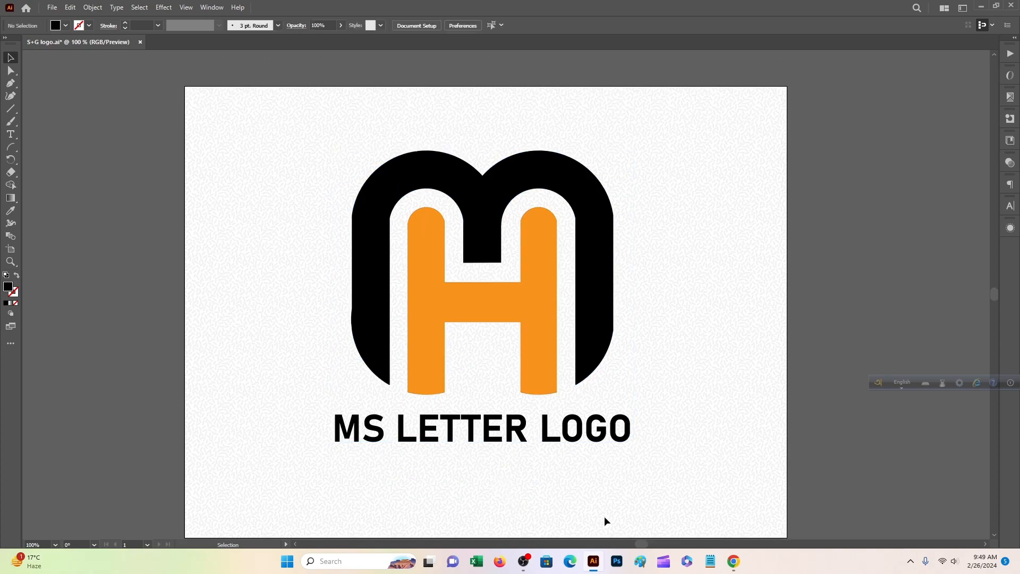
pyautogui.click(617, 561)
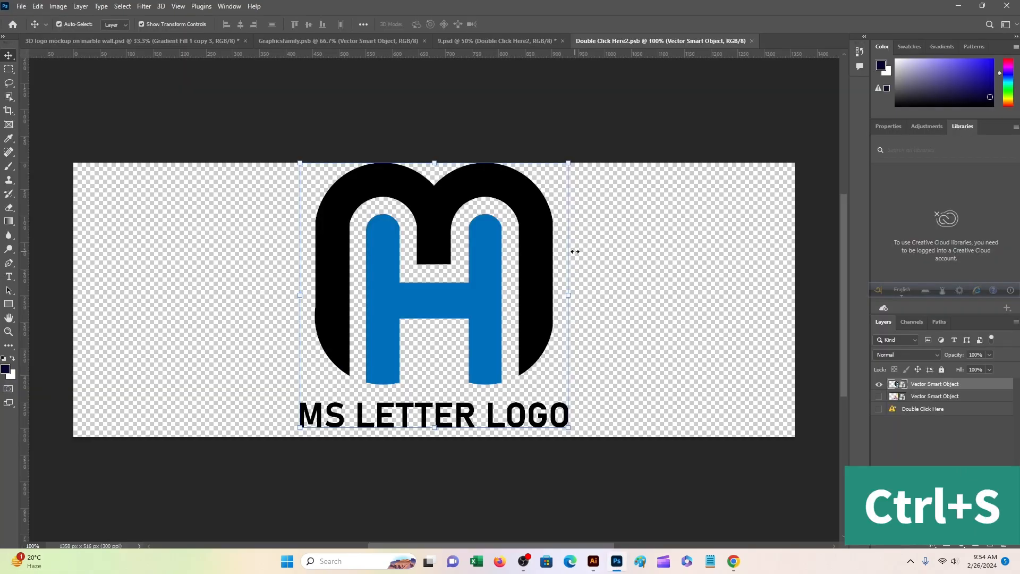
pyautogui.click(464, 39)
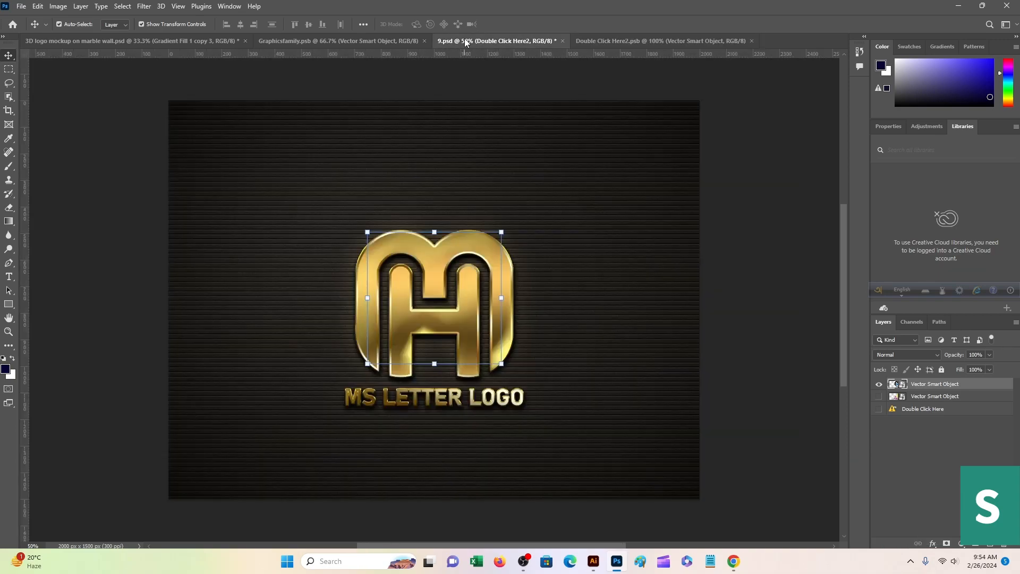